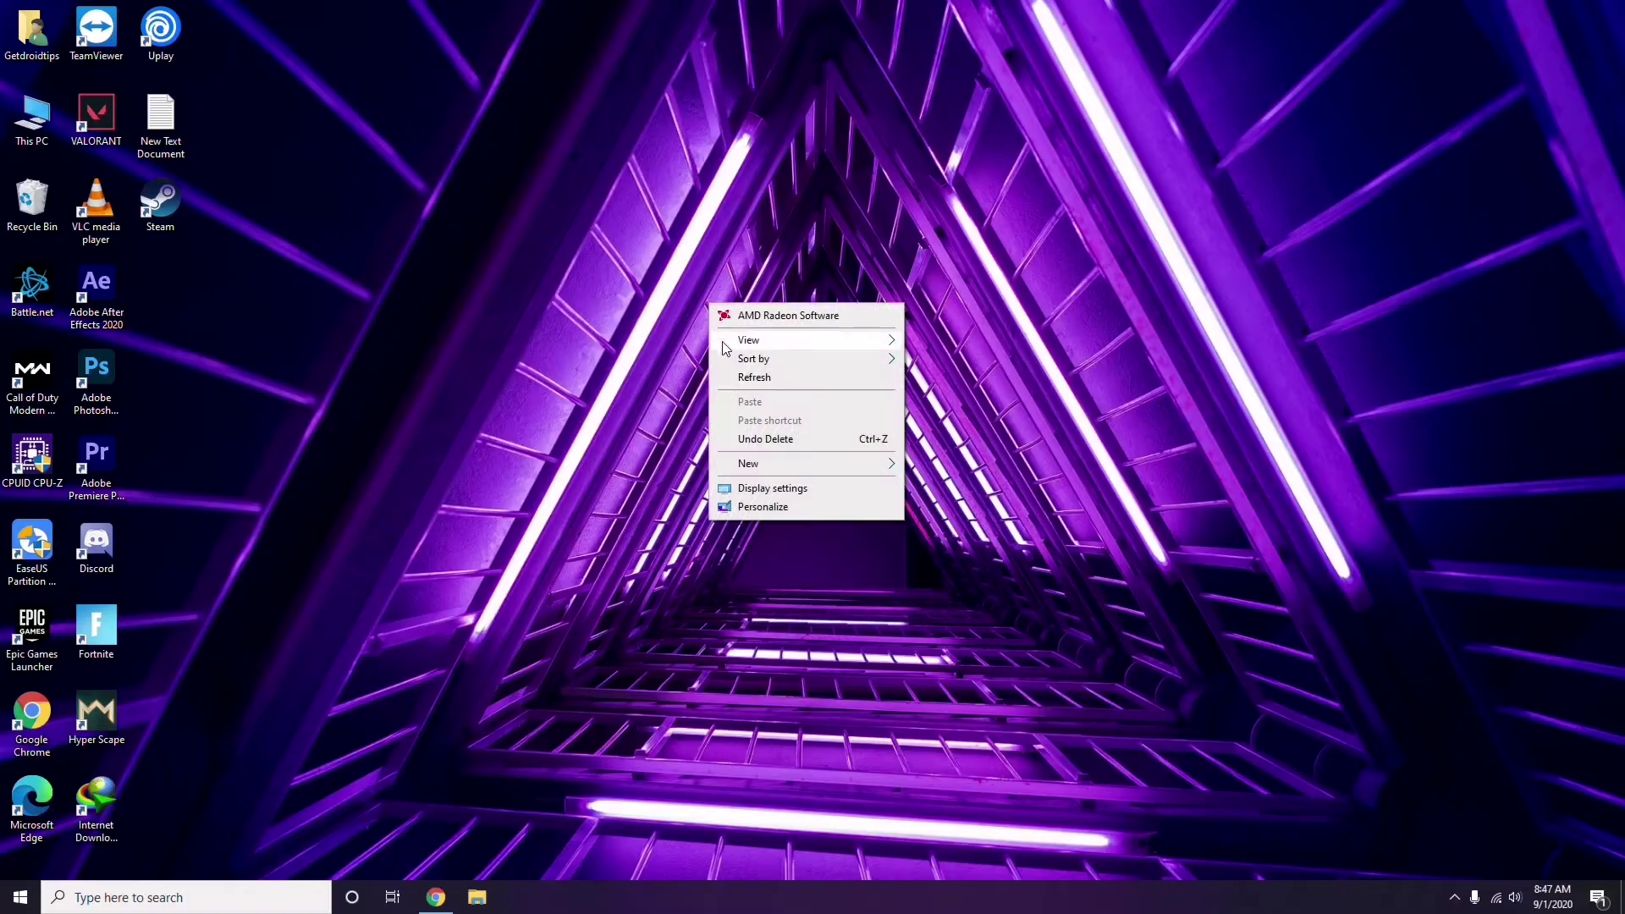
Refresh the Windows desktop, then bring up the This PC shortcut menu.
{"action": "left_click", "coordinate": [750, 382]}
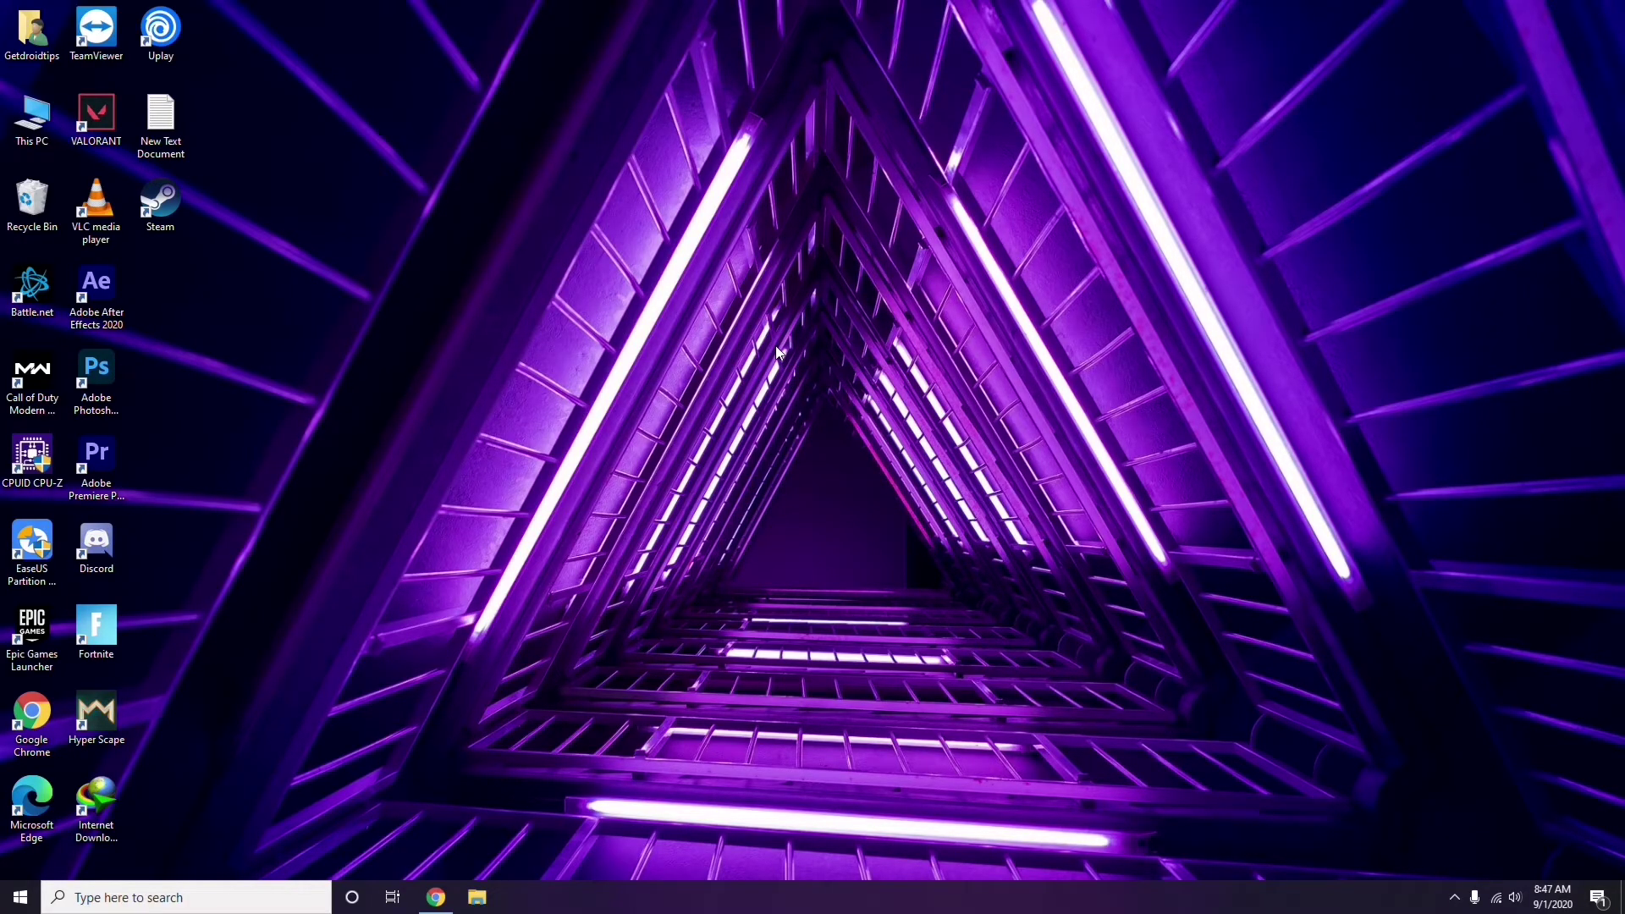
{"action": "right_click", "coordinate": [616, 237]}
{"action": "left_click", "coordinate": [656, 311]}
{"action": "right_click", "coordinate": [35, 139]}
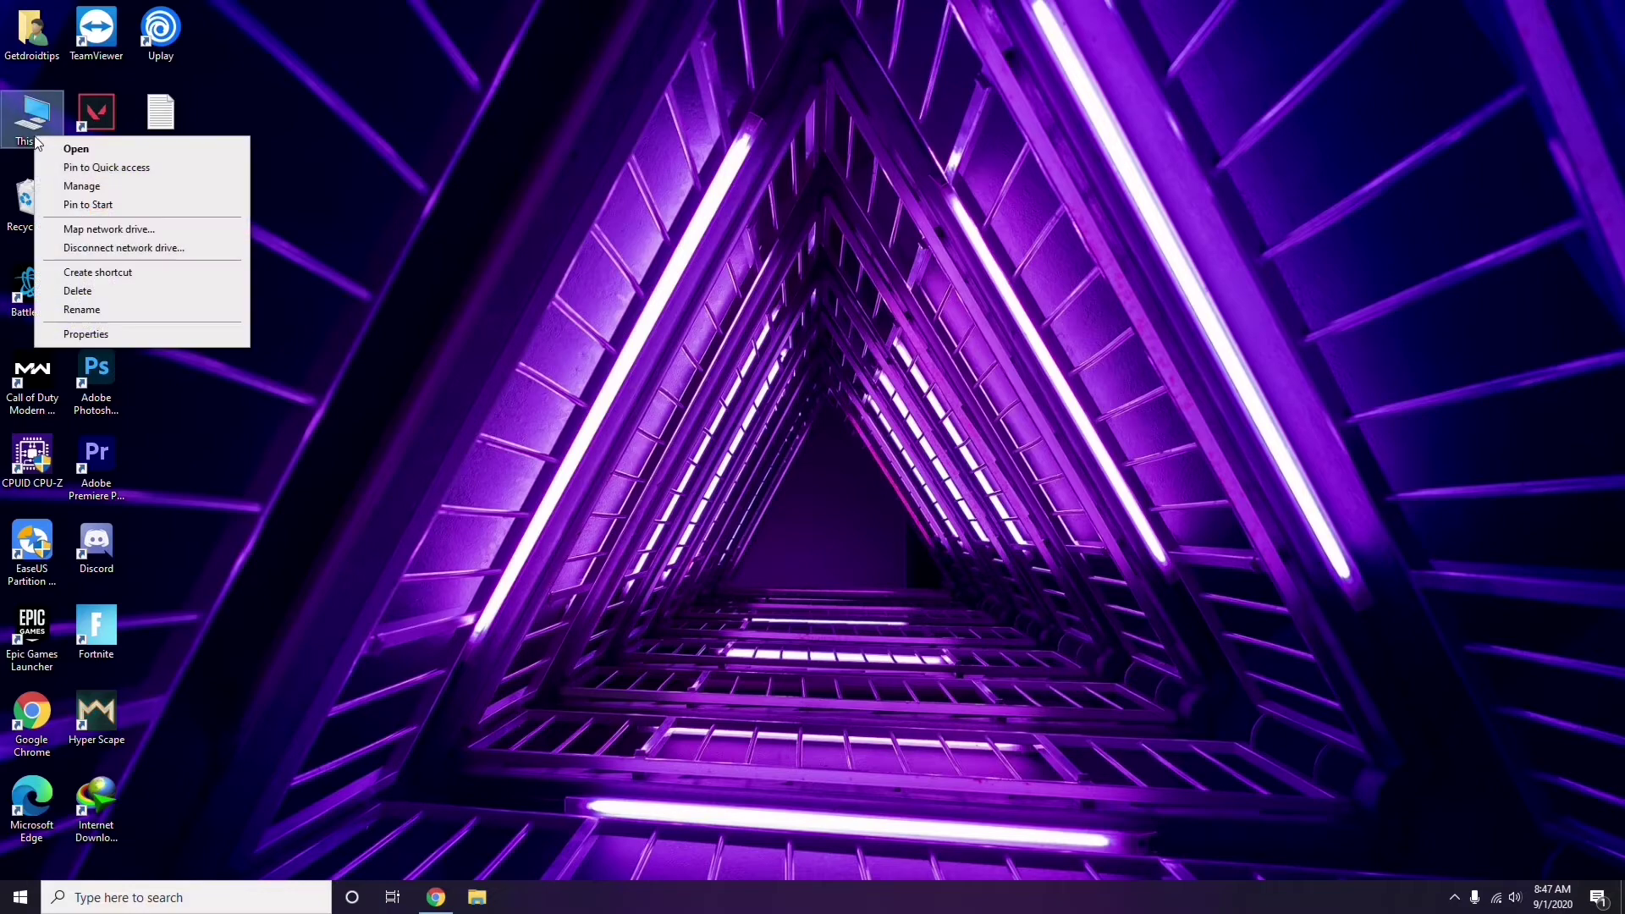
{"action": "left_click", "coordinate": [88, 188]}
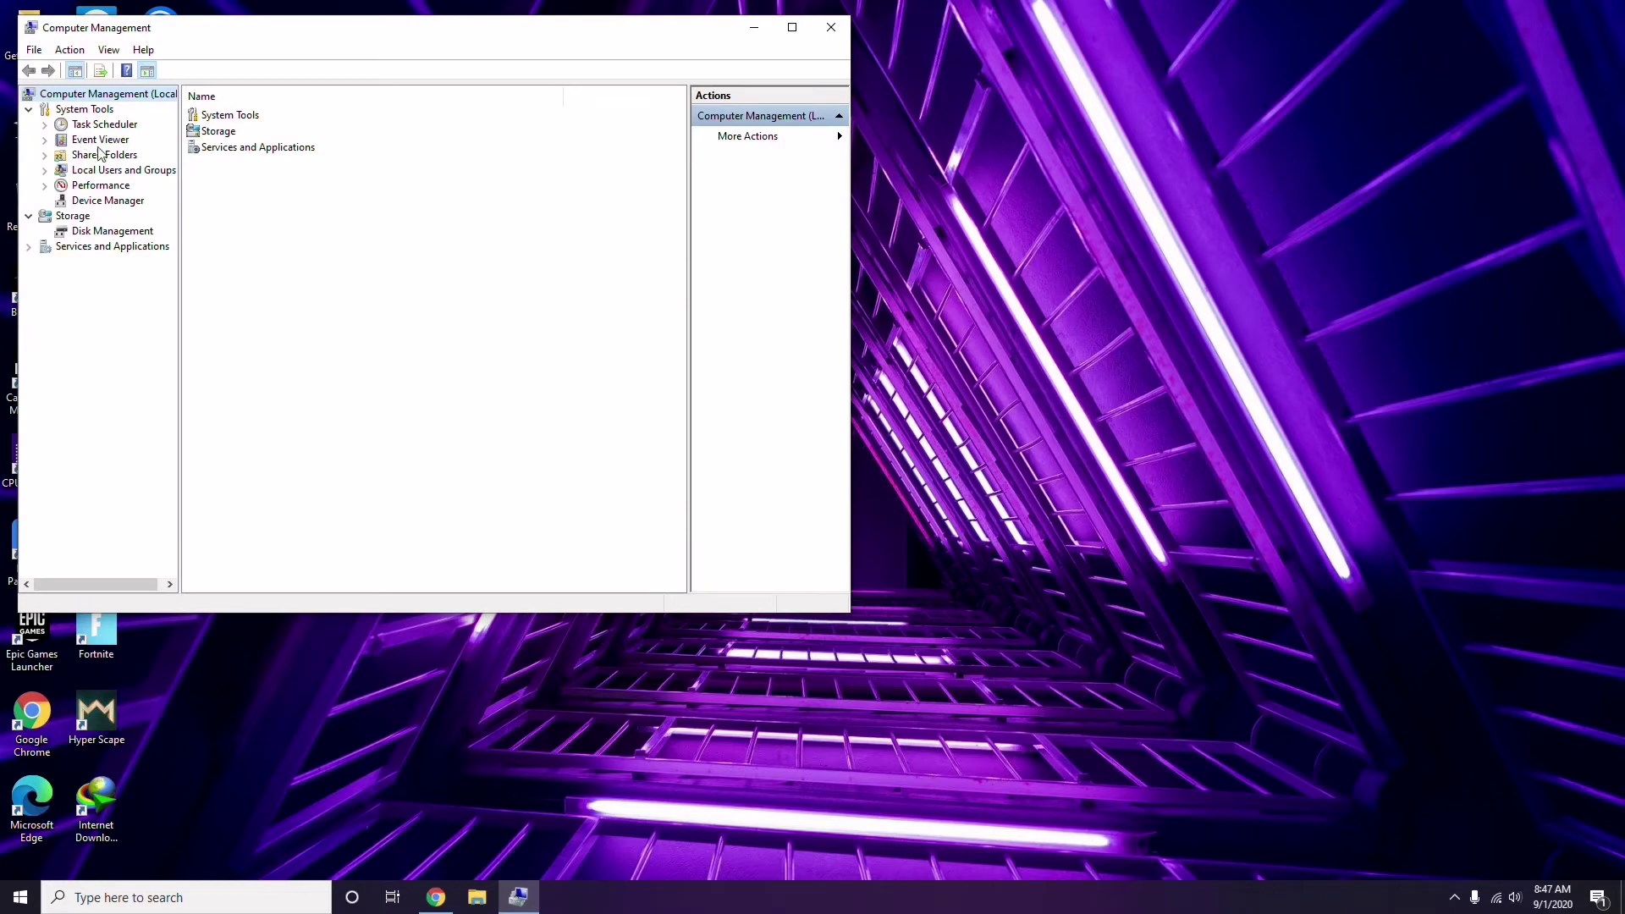
{"action": "left_click", "coordinate": [99, 200]}
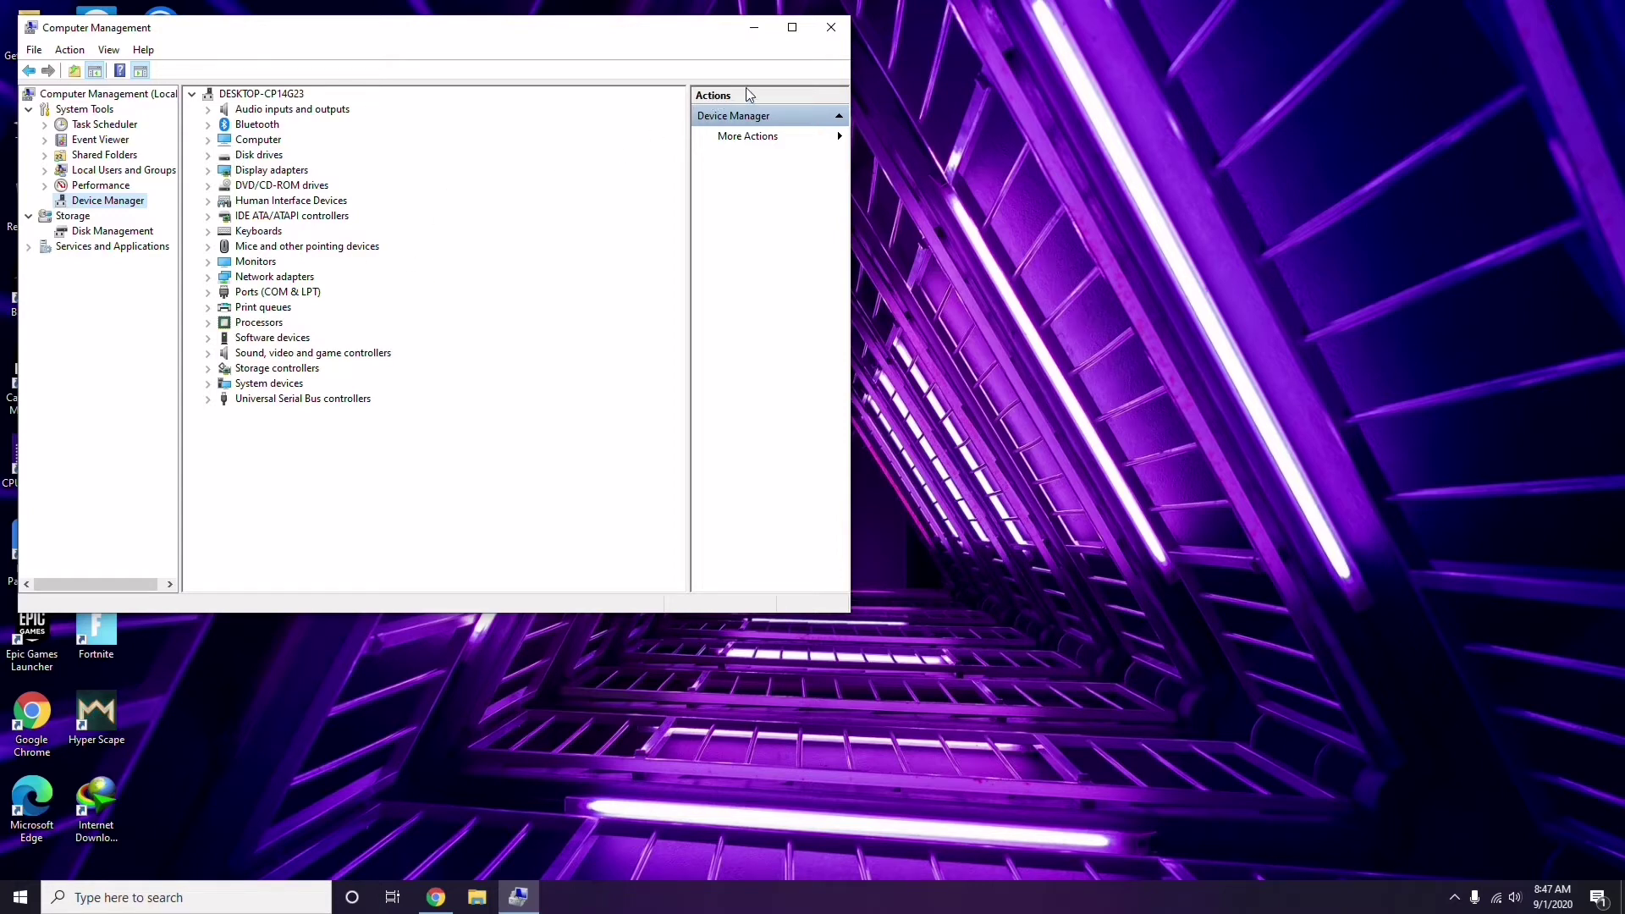
{"action": "left_click", "coordinate": [831, 28]}
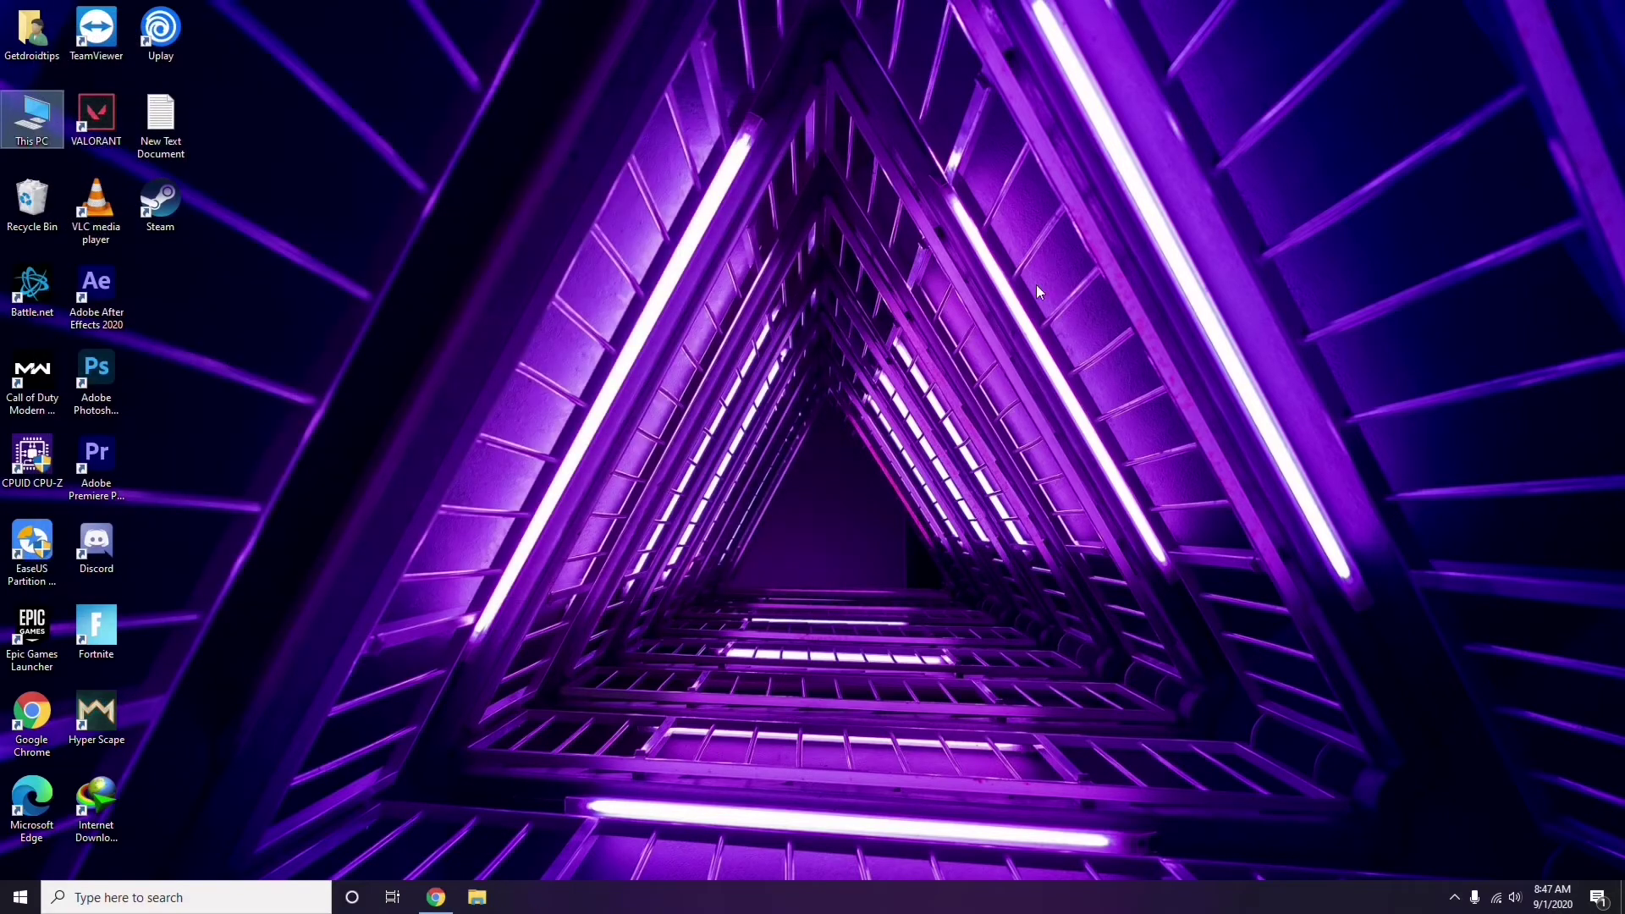
{"action": "left_click", "coordinate": [1455, 909]}
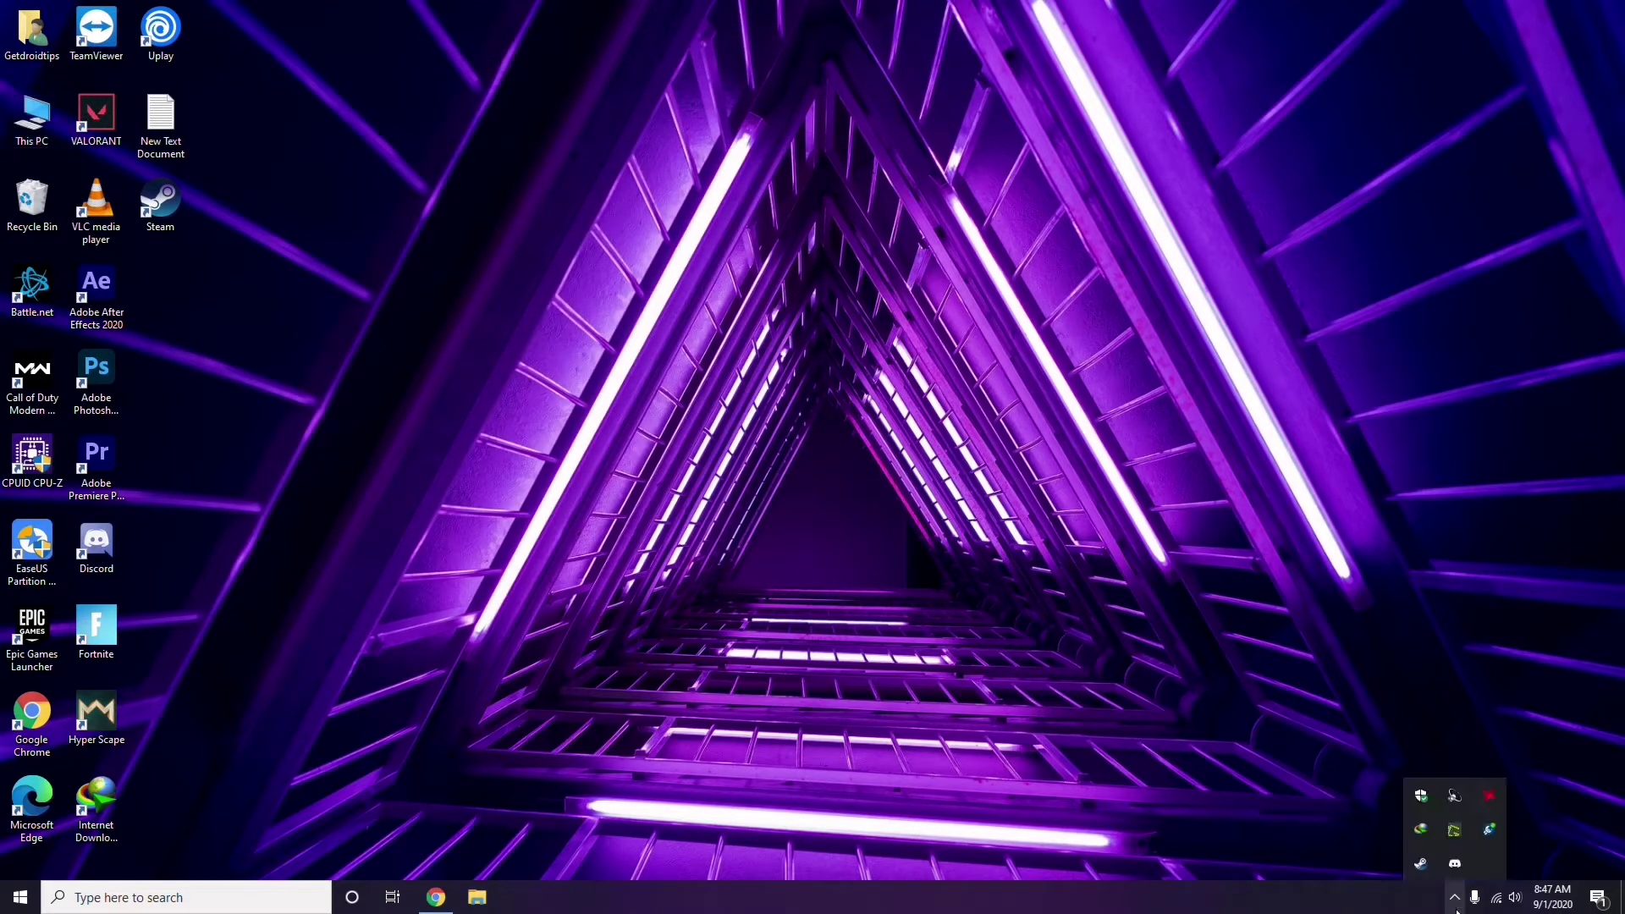
{"action": "left_click", "coordinate": [1488, 799]}
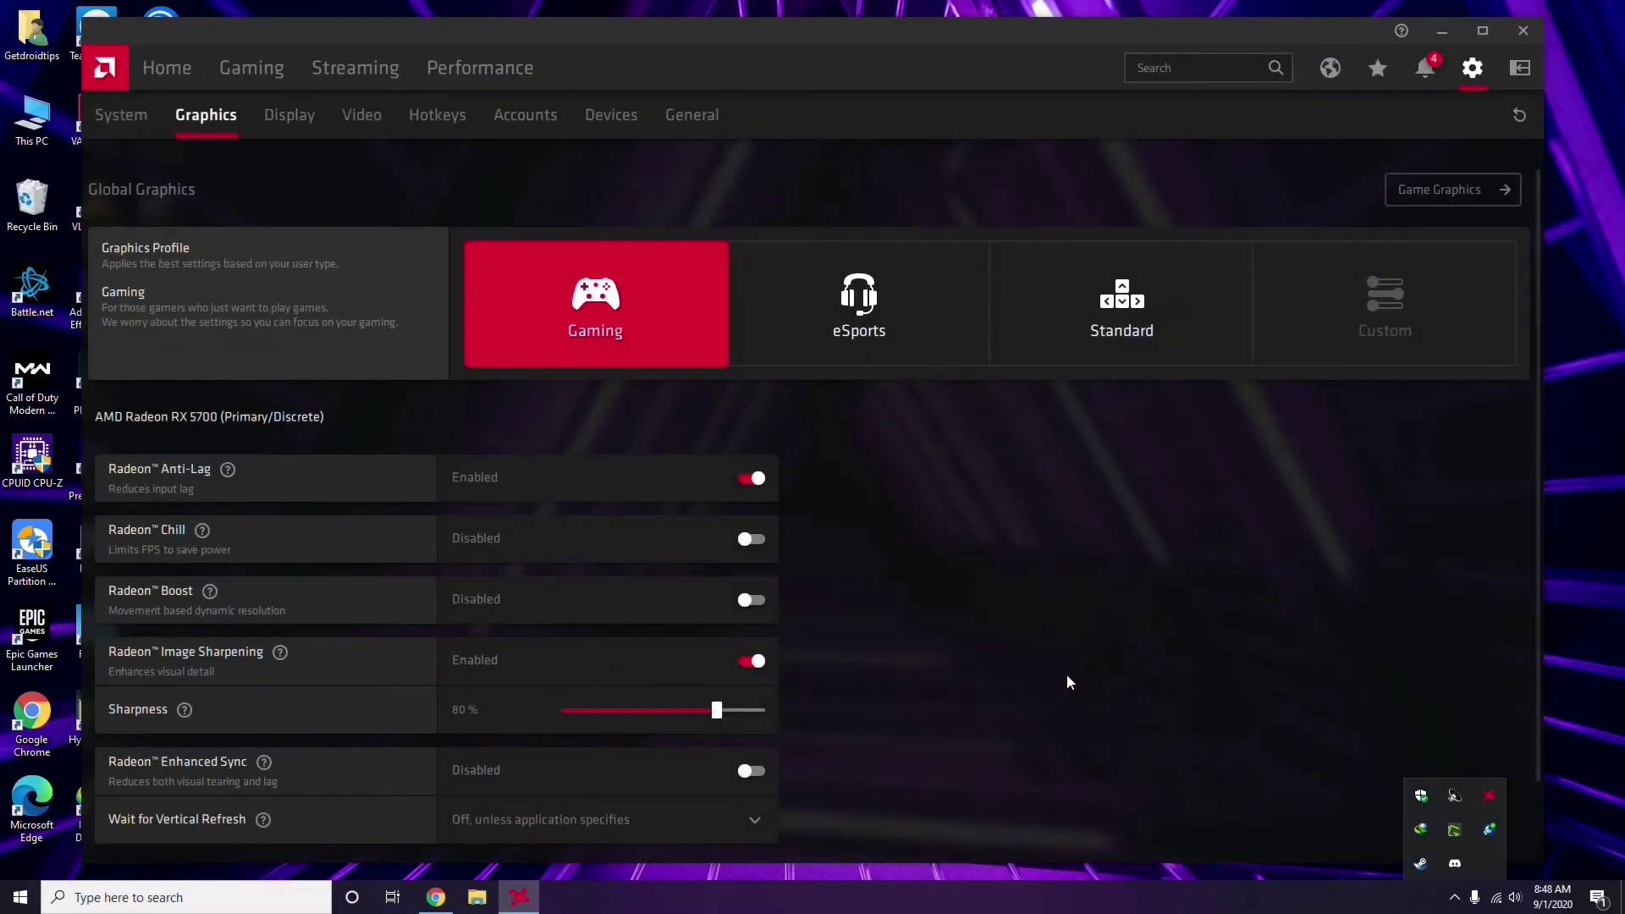
{"action": "left_click", "coordinate": [140, 118]}
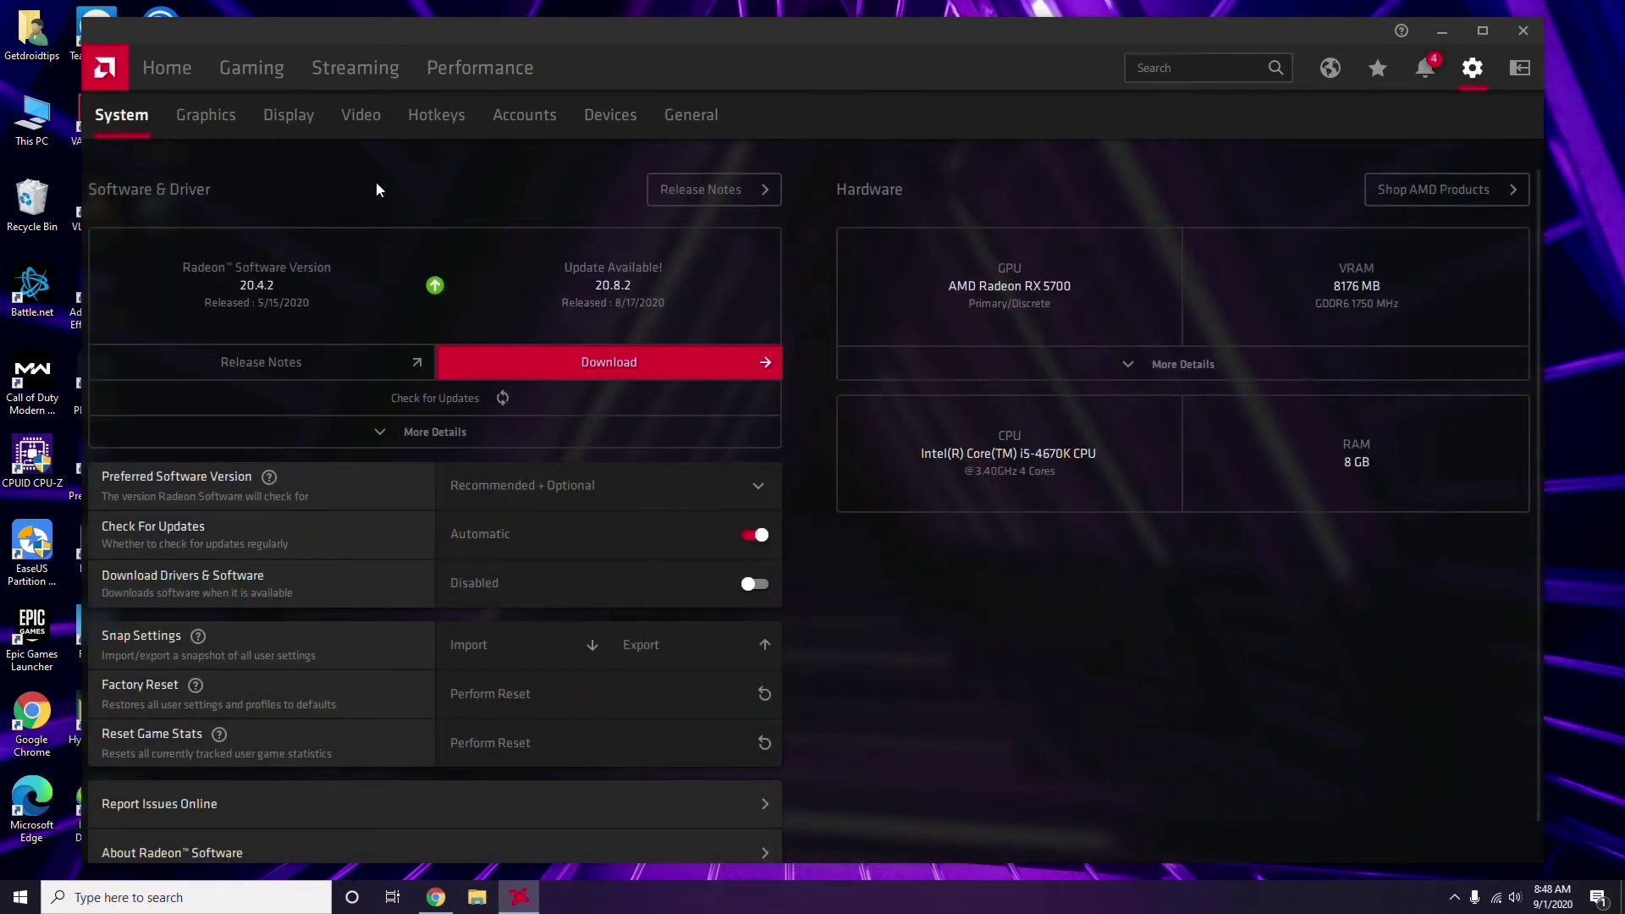
{"action": "left_click", "coordinate": [200, 119]}
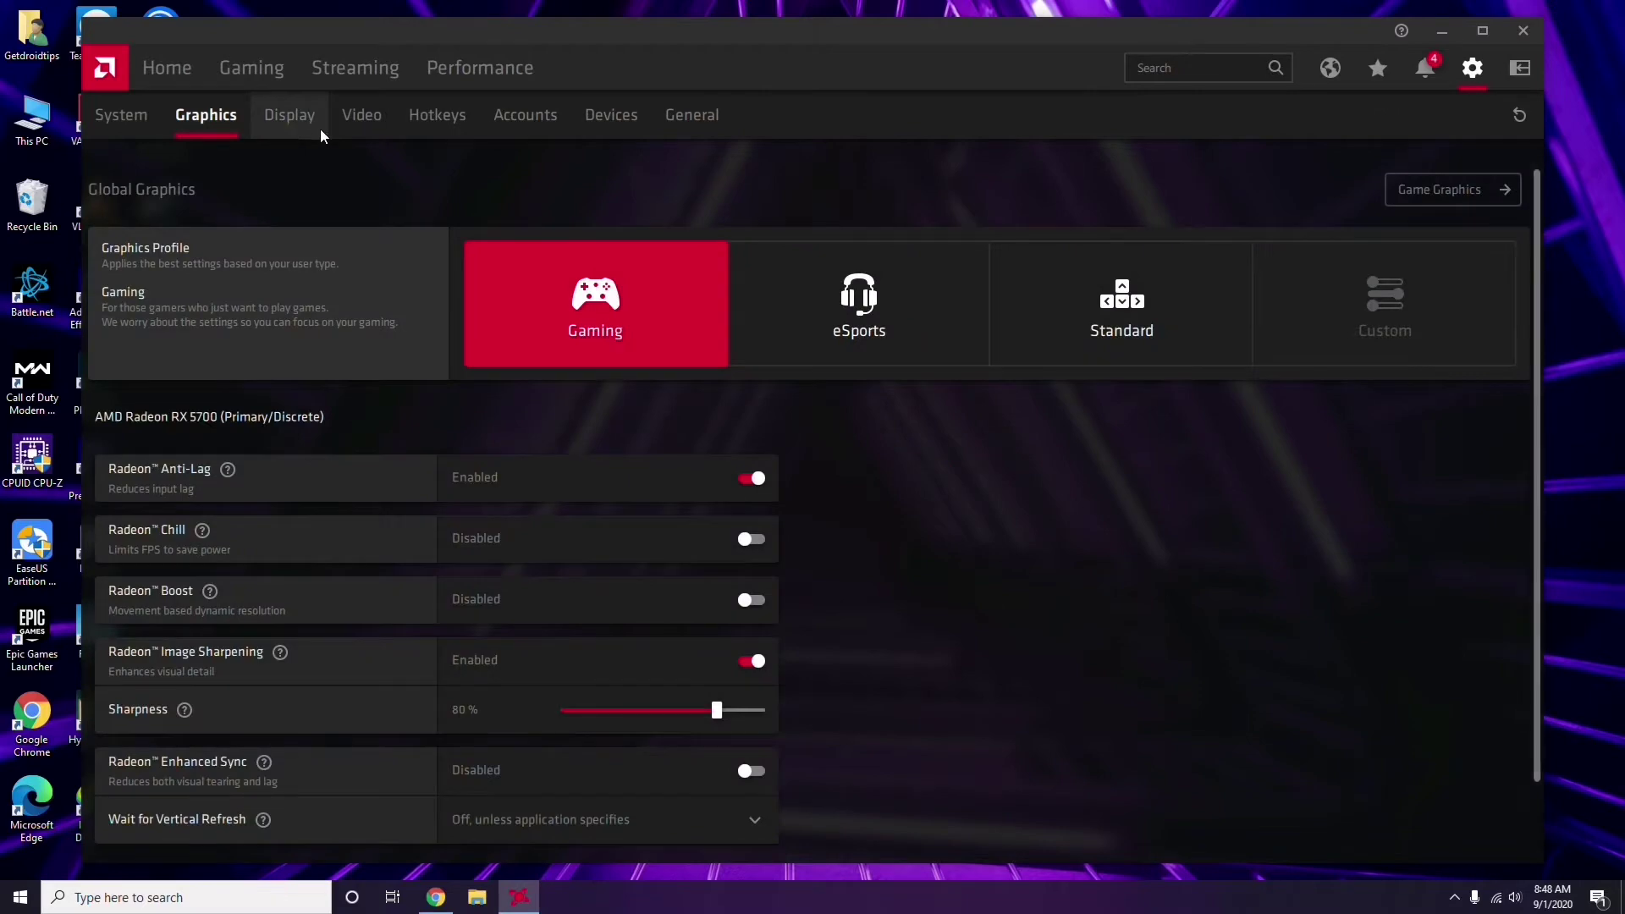
{"action": "left_click", "coordinate": [308, 127]}
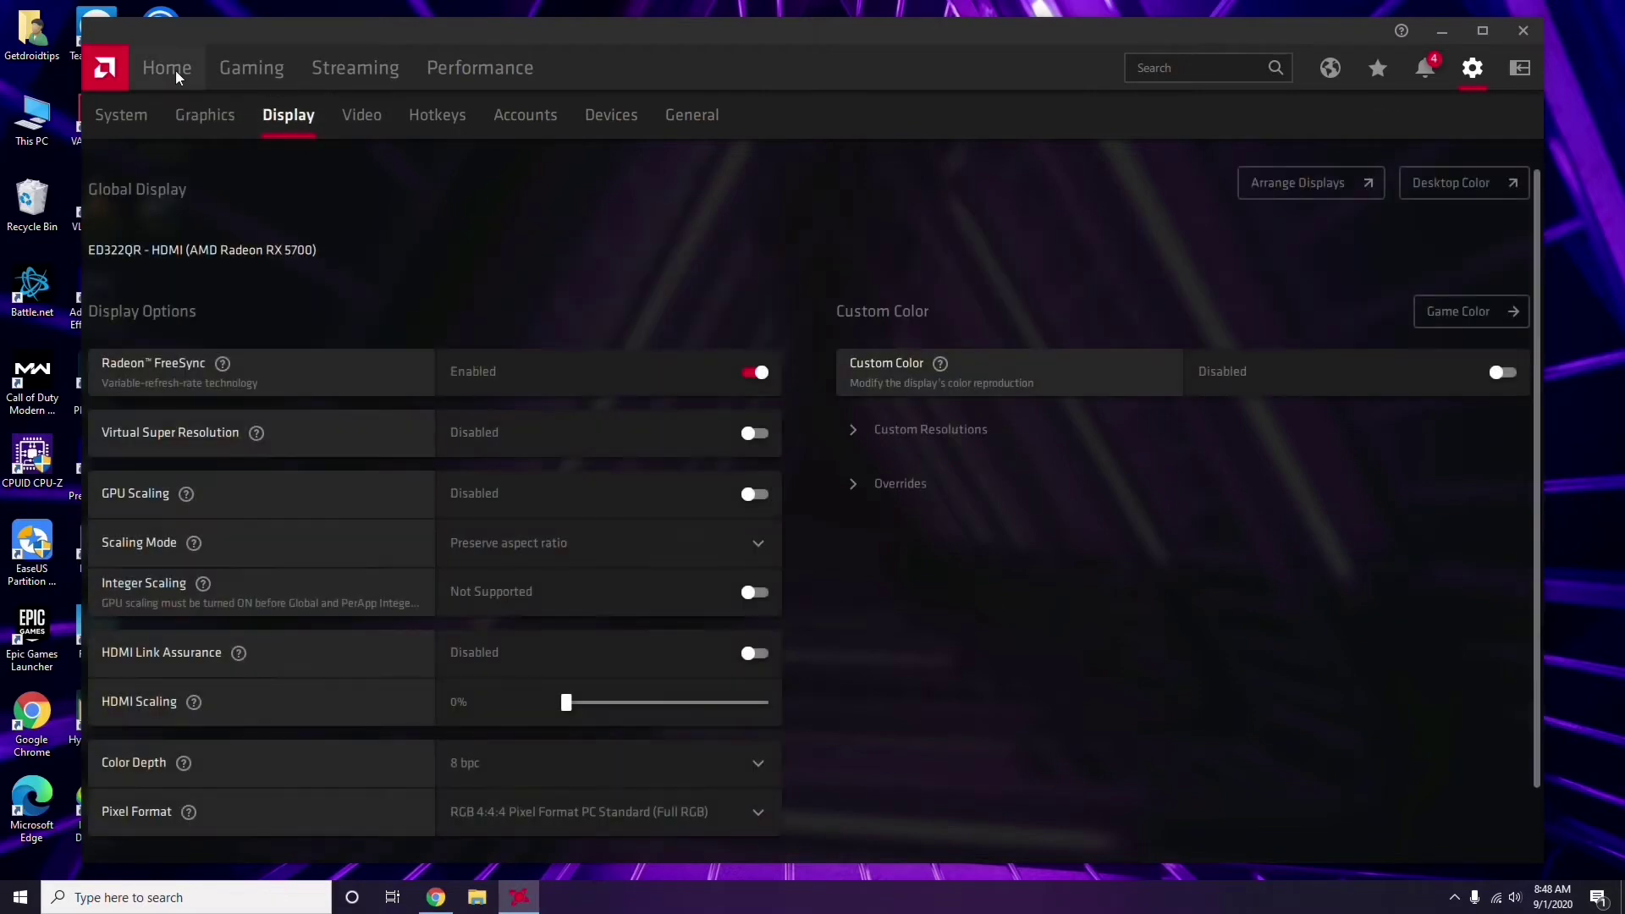
{"action": "left_click", "coordinate": [178, 77]}
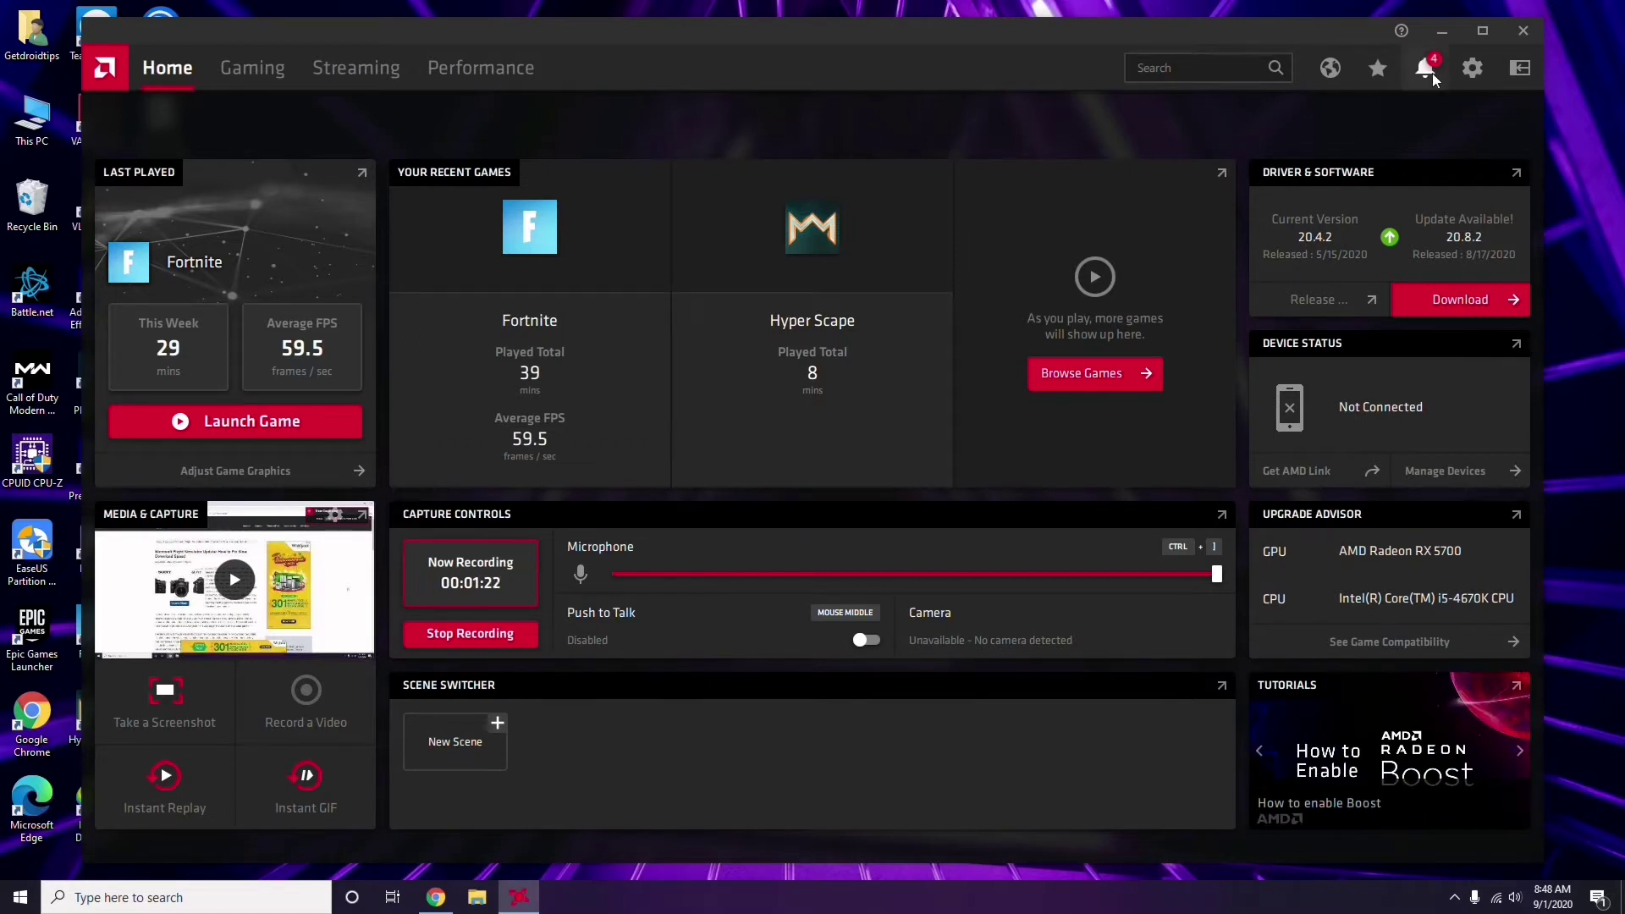
{"action": "left_click", "coordinate": [1530, 32]}
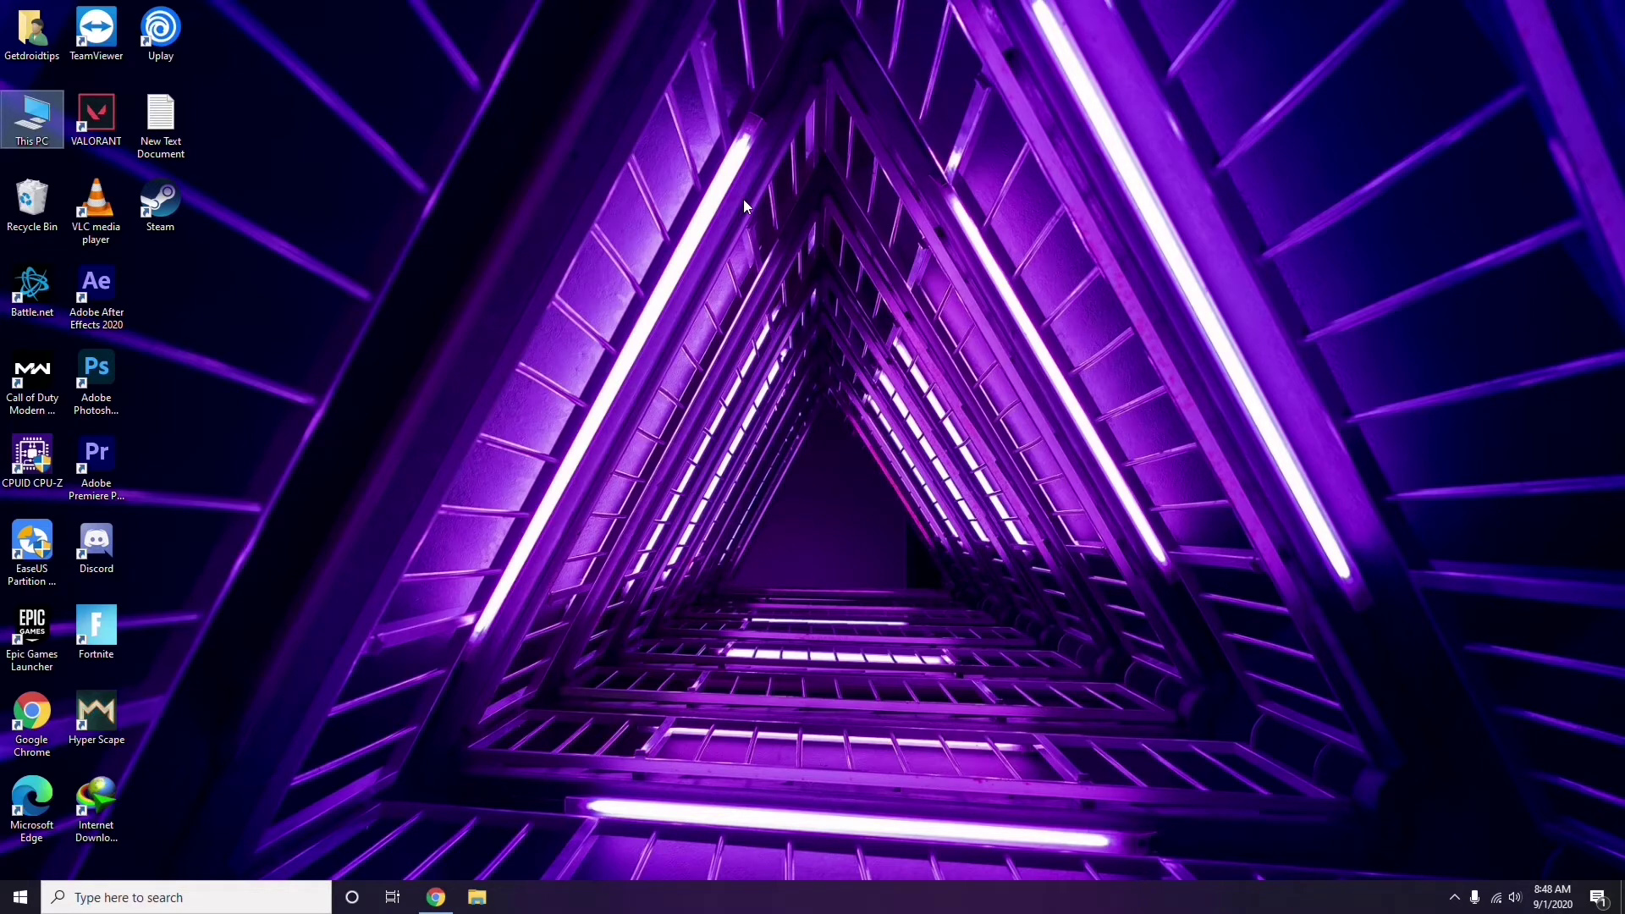
Refresh the desktop and launch Steam.
{"action": "right_click", "coordinate": [343, 226]}
{"action": "left_click", "coordinate": [368, 298]}
{"action": "double_click", "coordinate": [166, 219]}
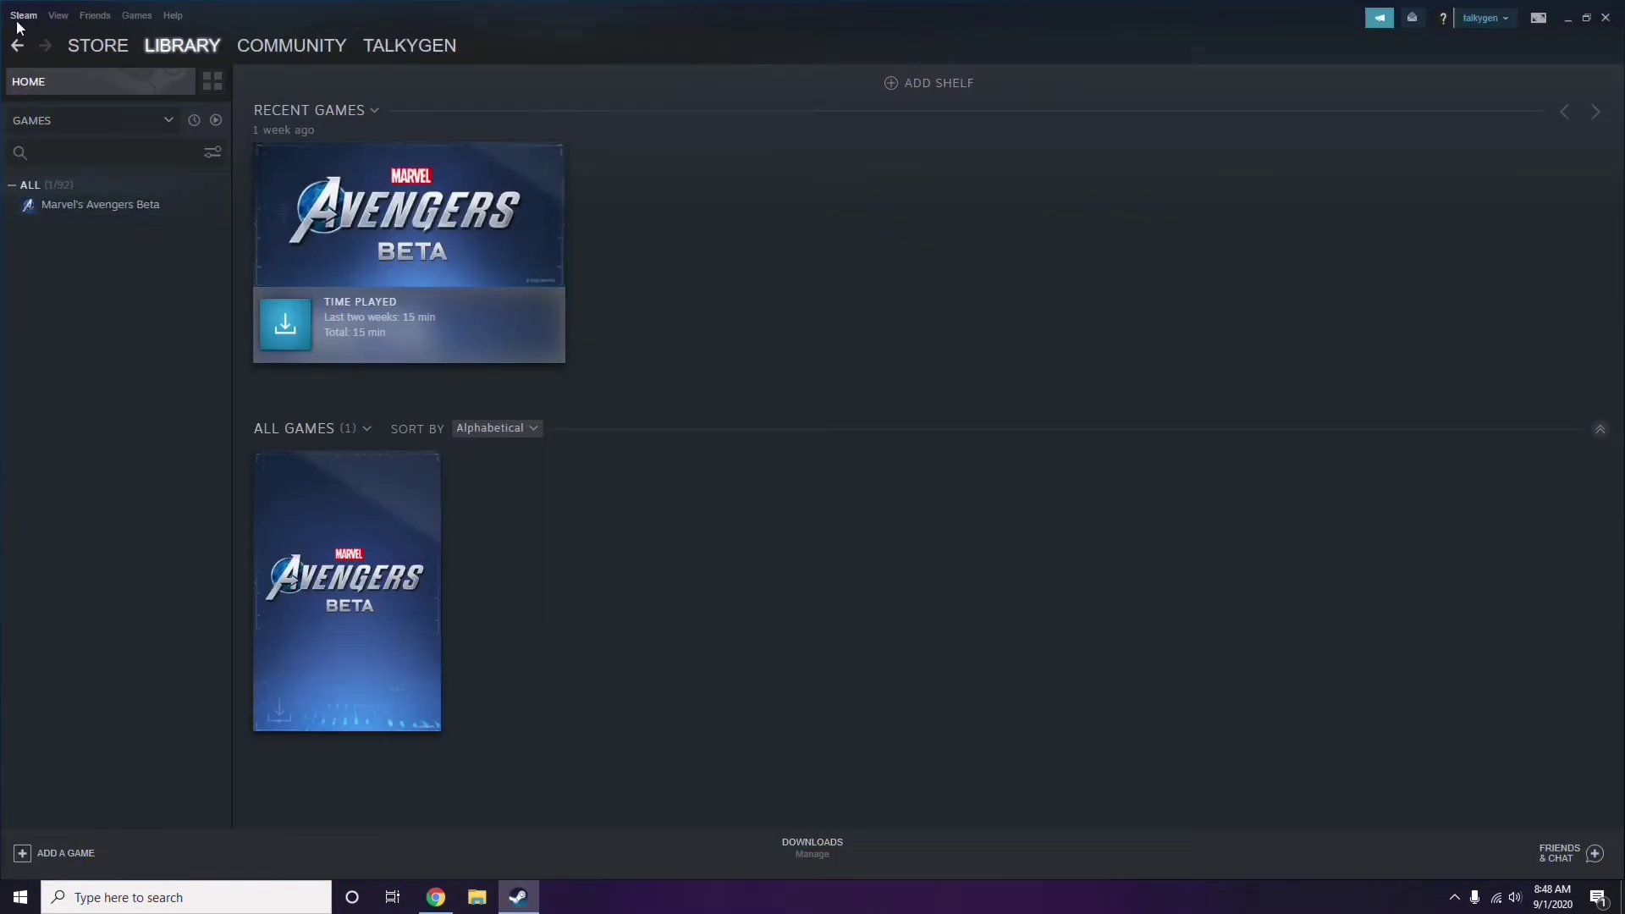
In Steam Settings > In-Game, uncheck Enable the Steam Overlay while in-game and save with OK.
{"action": "left_click", "coordinate": [22, 16]}
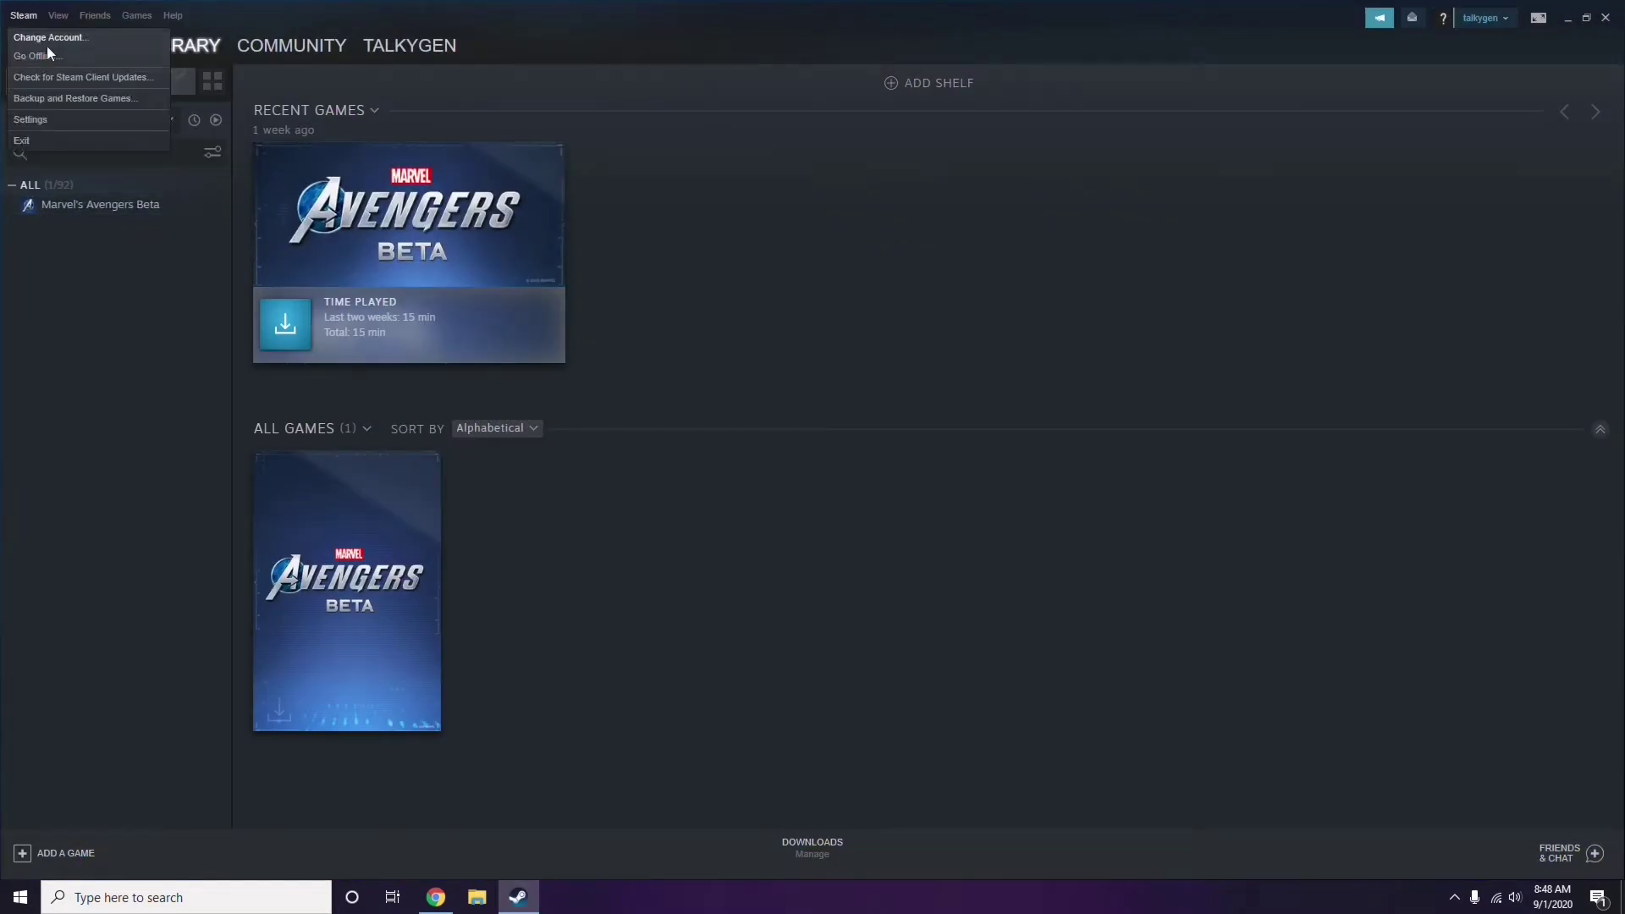
{"action": "left_click", "coordinate": [54, 118]}
{"action": "left_click_drag", "start_coordinate": [987, 322], "coordinate": [900, 185]}
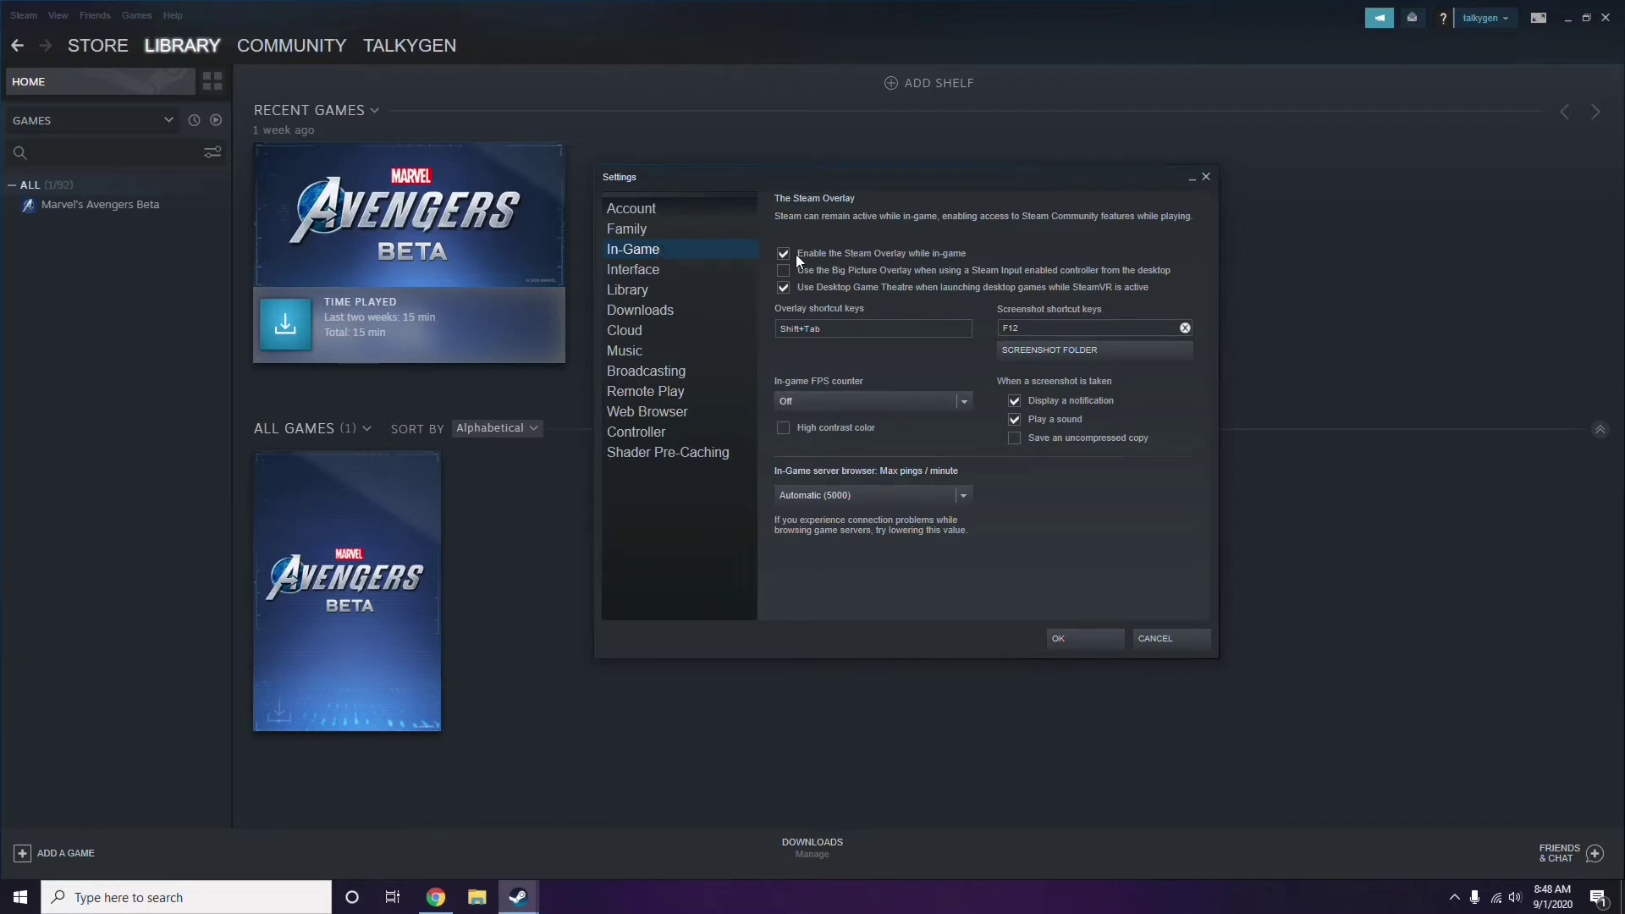
{"action": "left_click", "coordinate": [865, 255]}
{"action": "left_click", "coordinate": [1068, 639]}
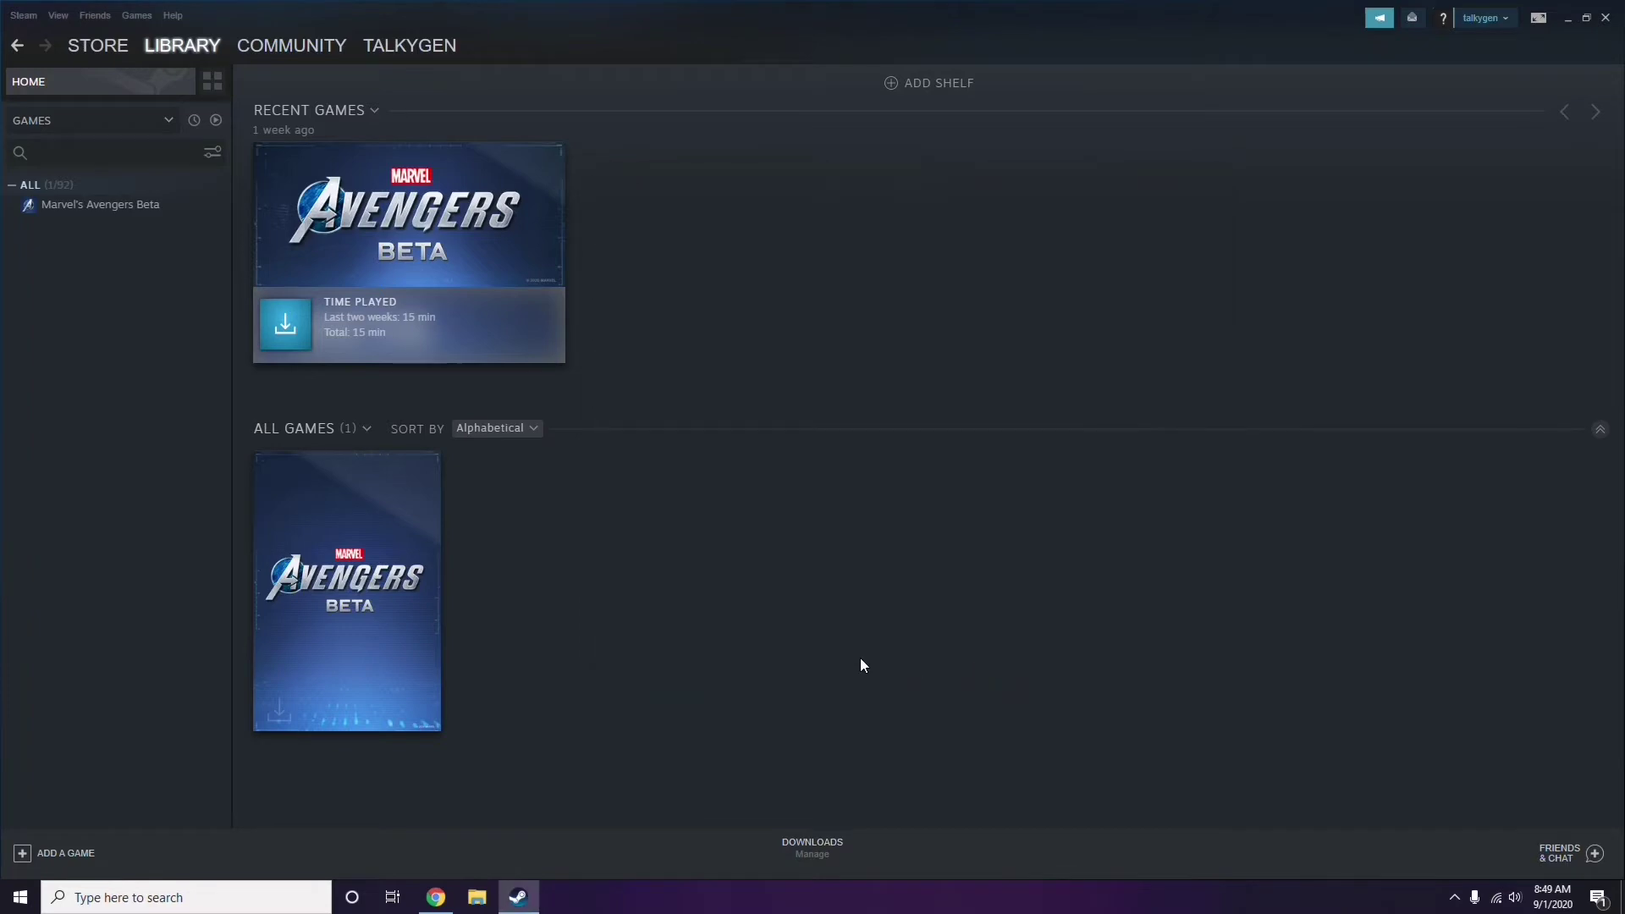
Close Steam and refresh the desktop.
{"action": "left_click", "coordinate": [1605, 18]}
{"action": "right_click", "coordinate": [663, 278]}
{"action": "left_click", "coordinate": [705, 347]}
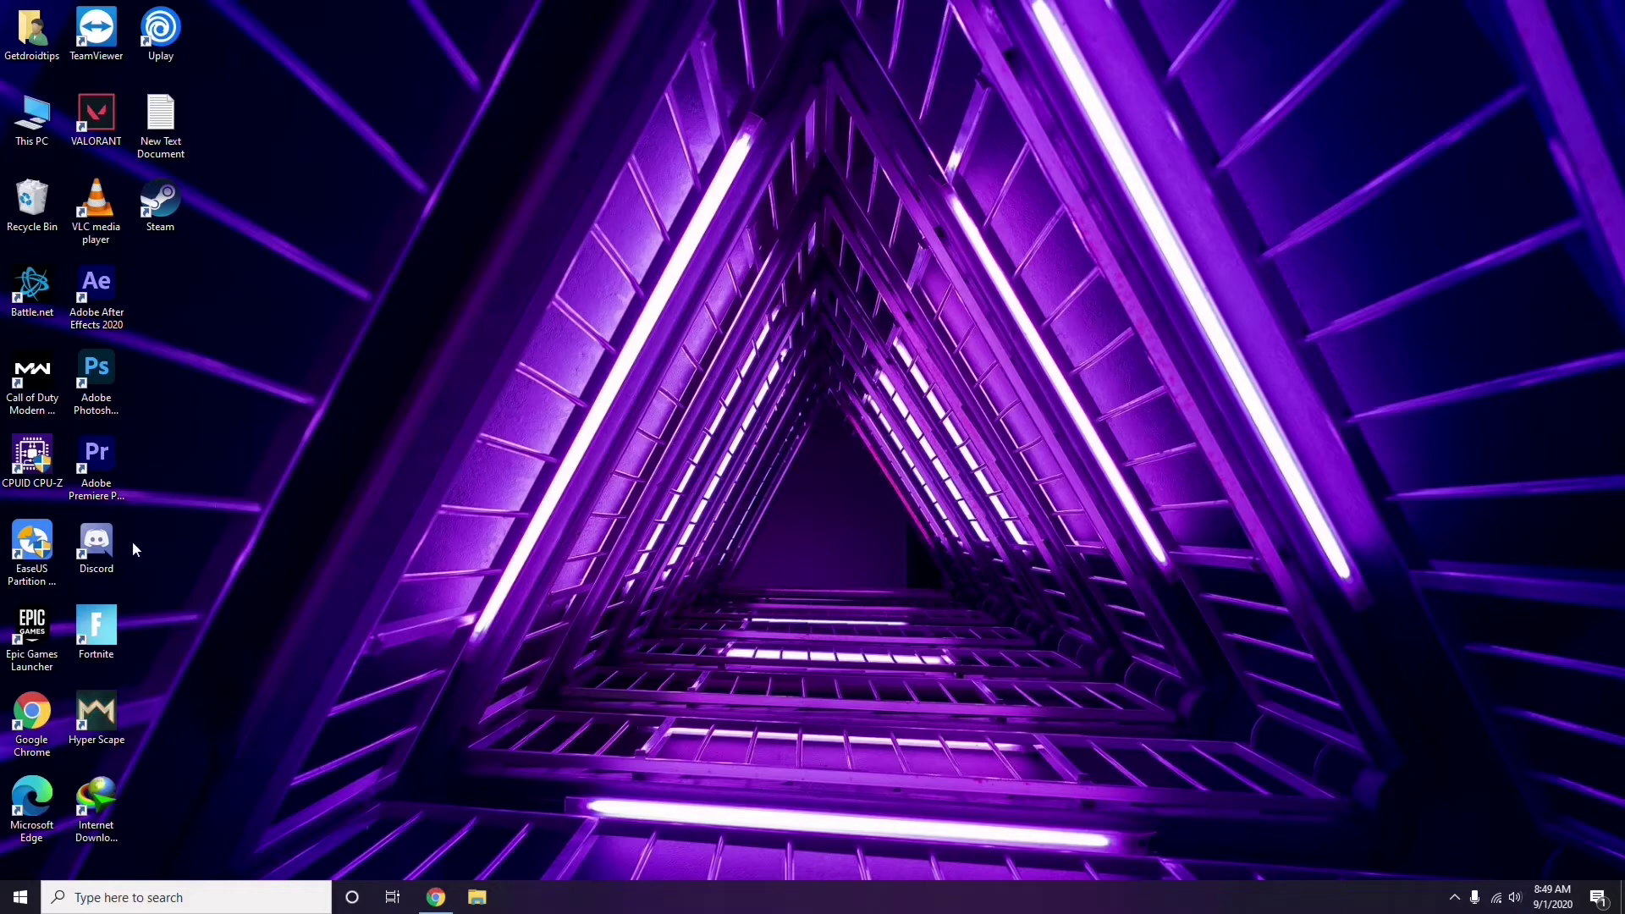
Launch Discord and open User Settings from the gear icon, landing on My Account.
{"action": "double_click", "coordinate": [108, 540]}
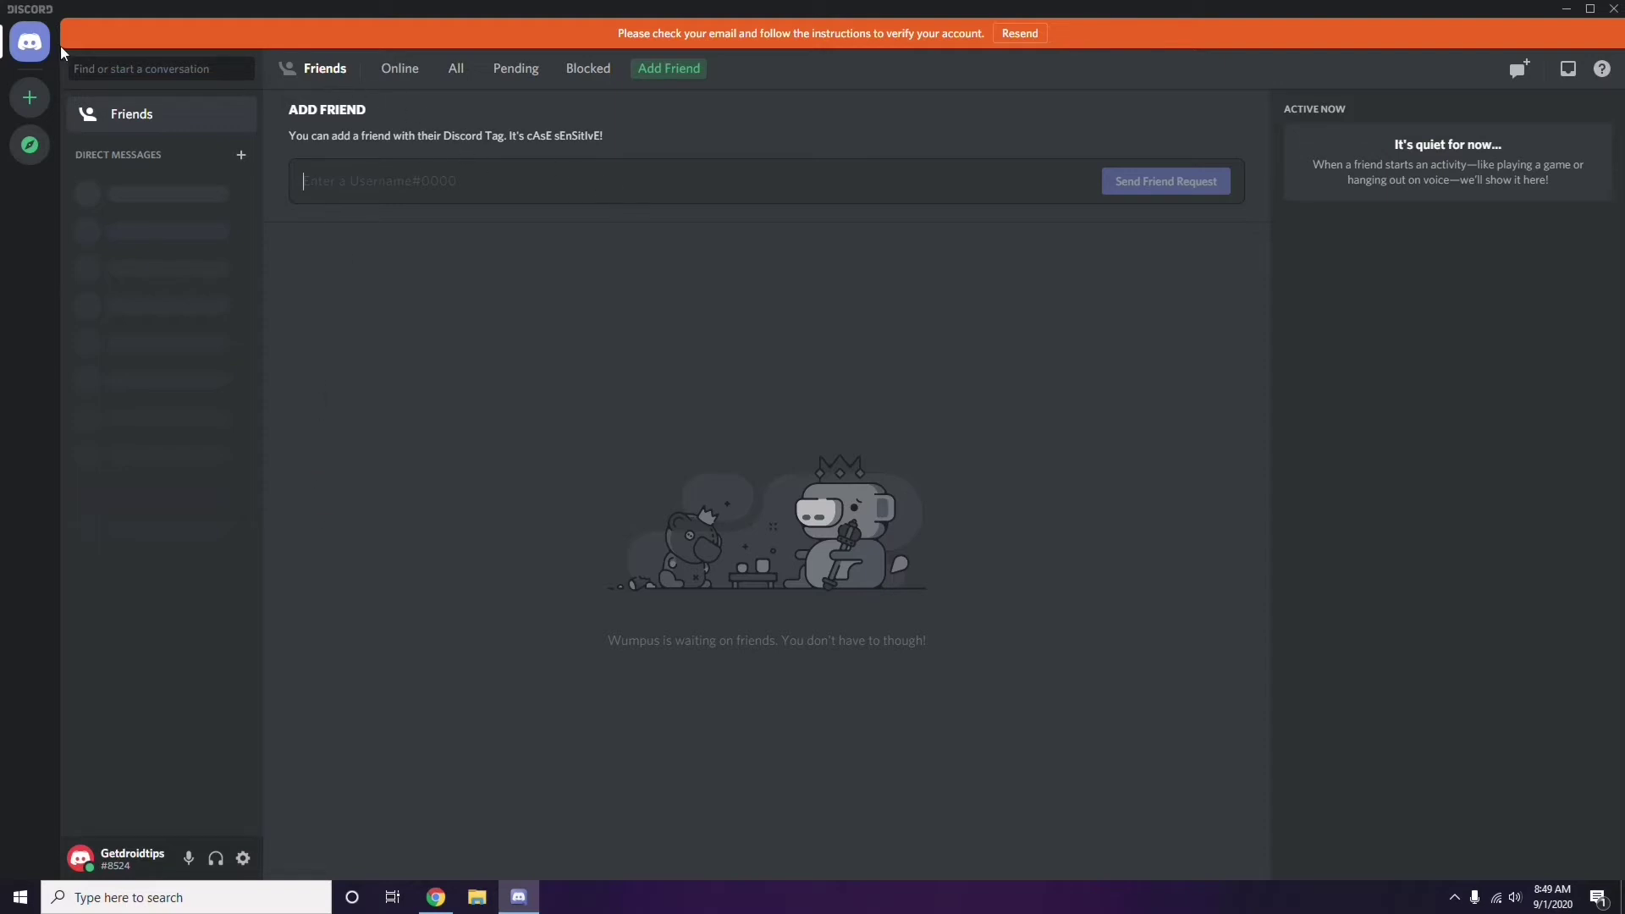
{"action": "left_click", "coordinate": [243, 859]}
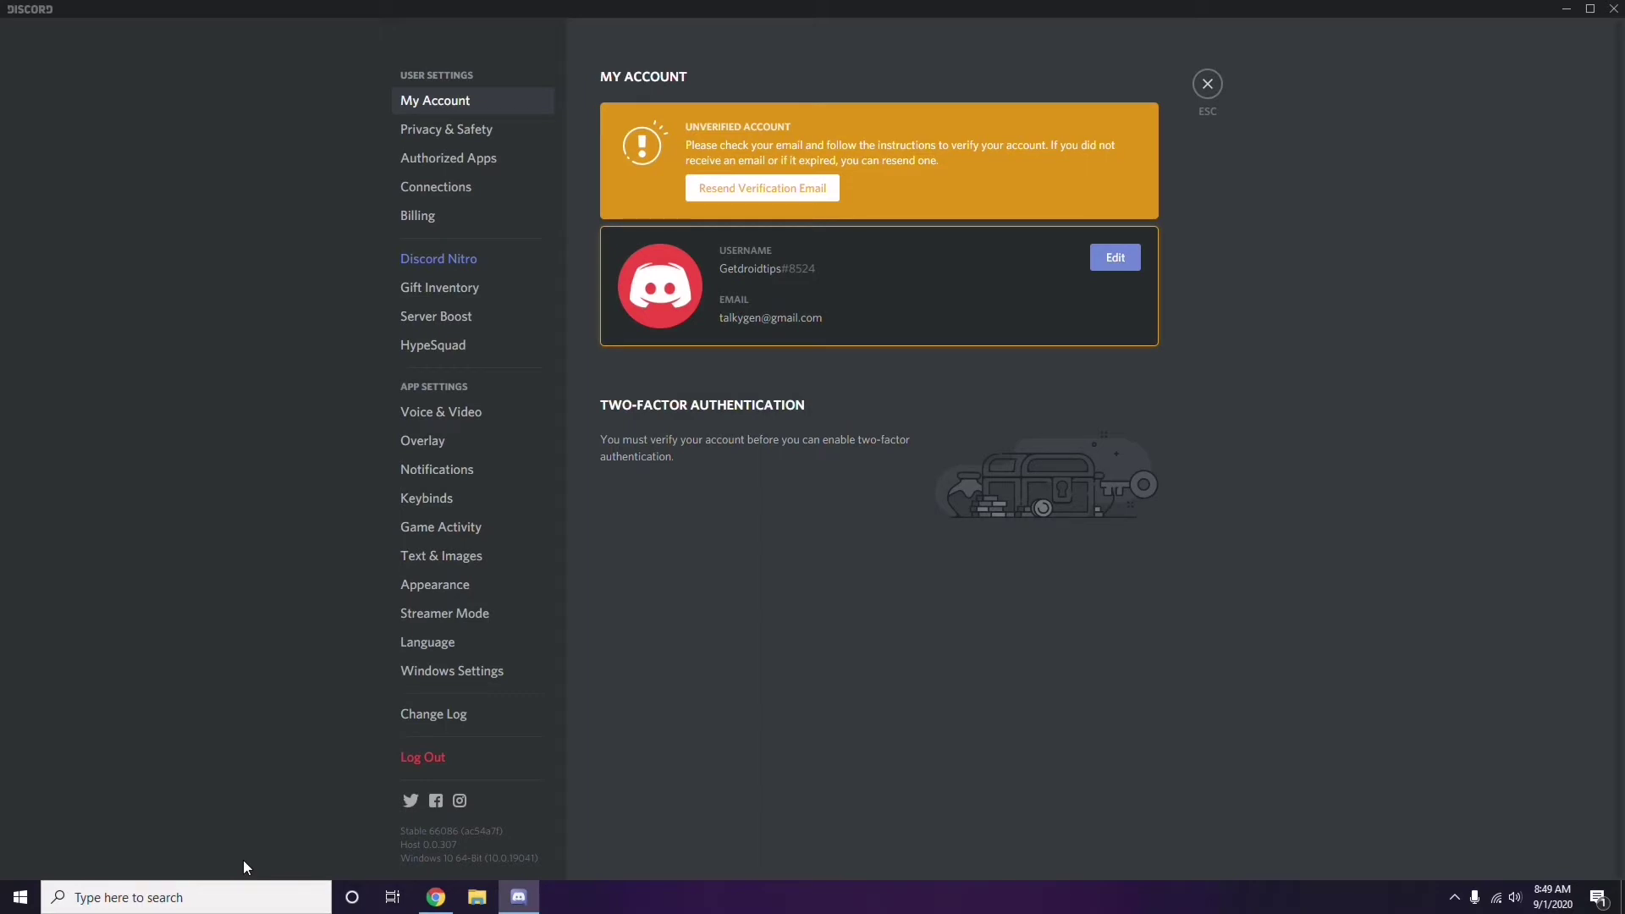
In Voice & Video, switch off the OpenH264 Video Codec under Video Codec.
{"action": "left_click", "coordinate": [432, 414]}
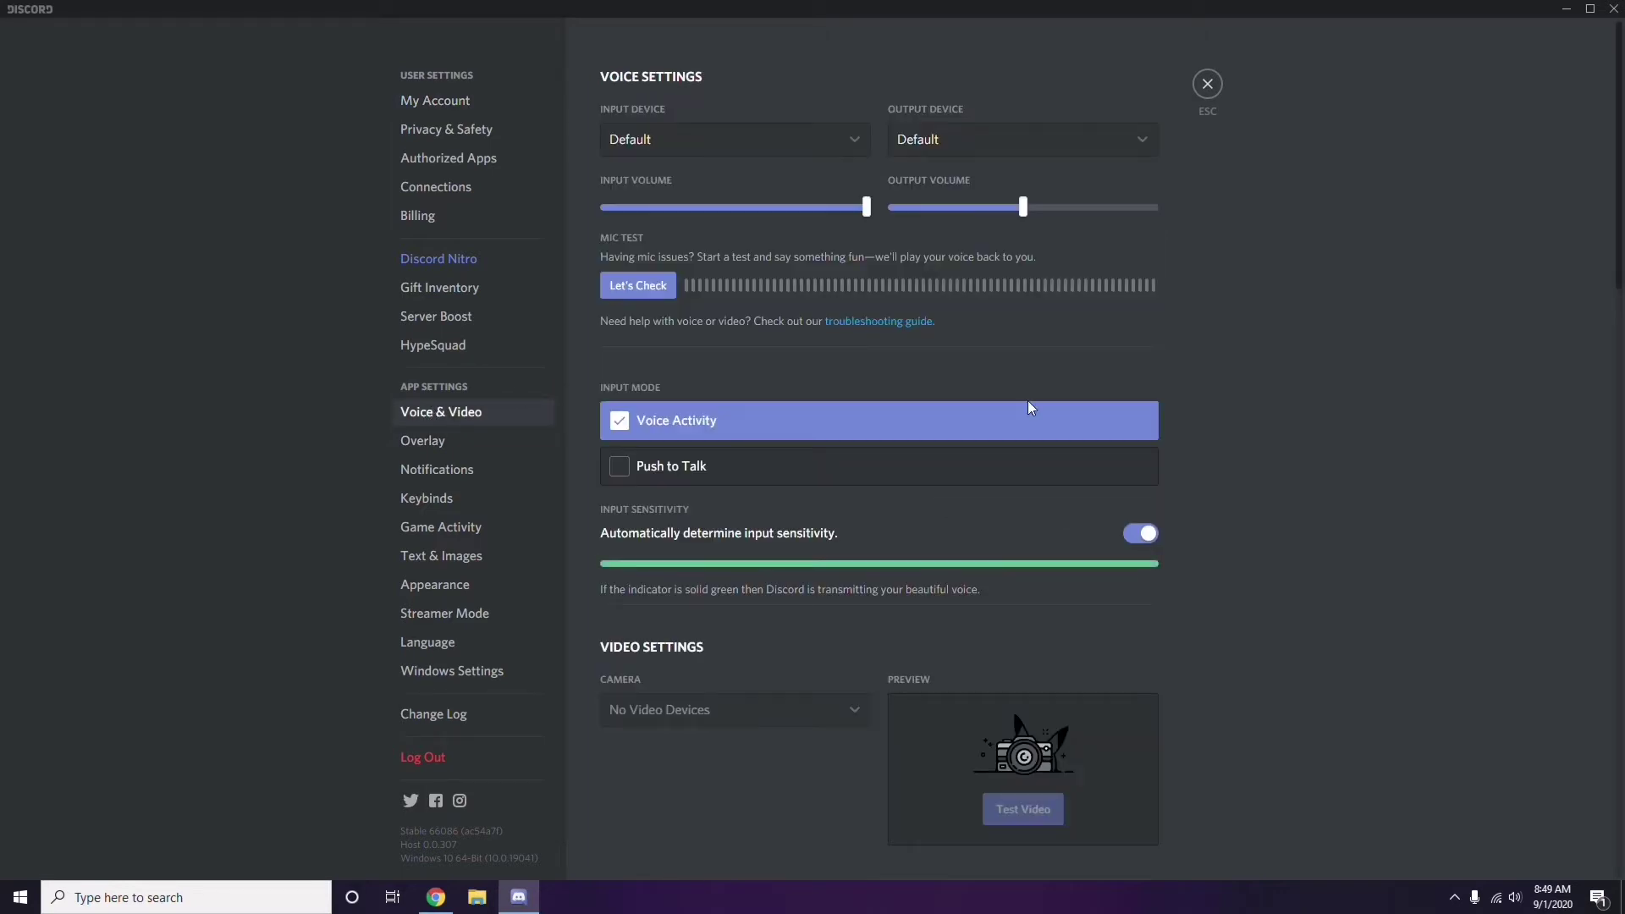
{"action": "scroll", "coordinate": [1242, 413], "scroll_direction": "down", "scroll_amount": 2}
{"action": "scroll", "coordinate": [1242, 413], "scroll_direction": "down", "scroll_amount": 6}
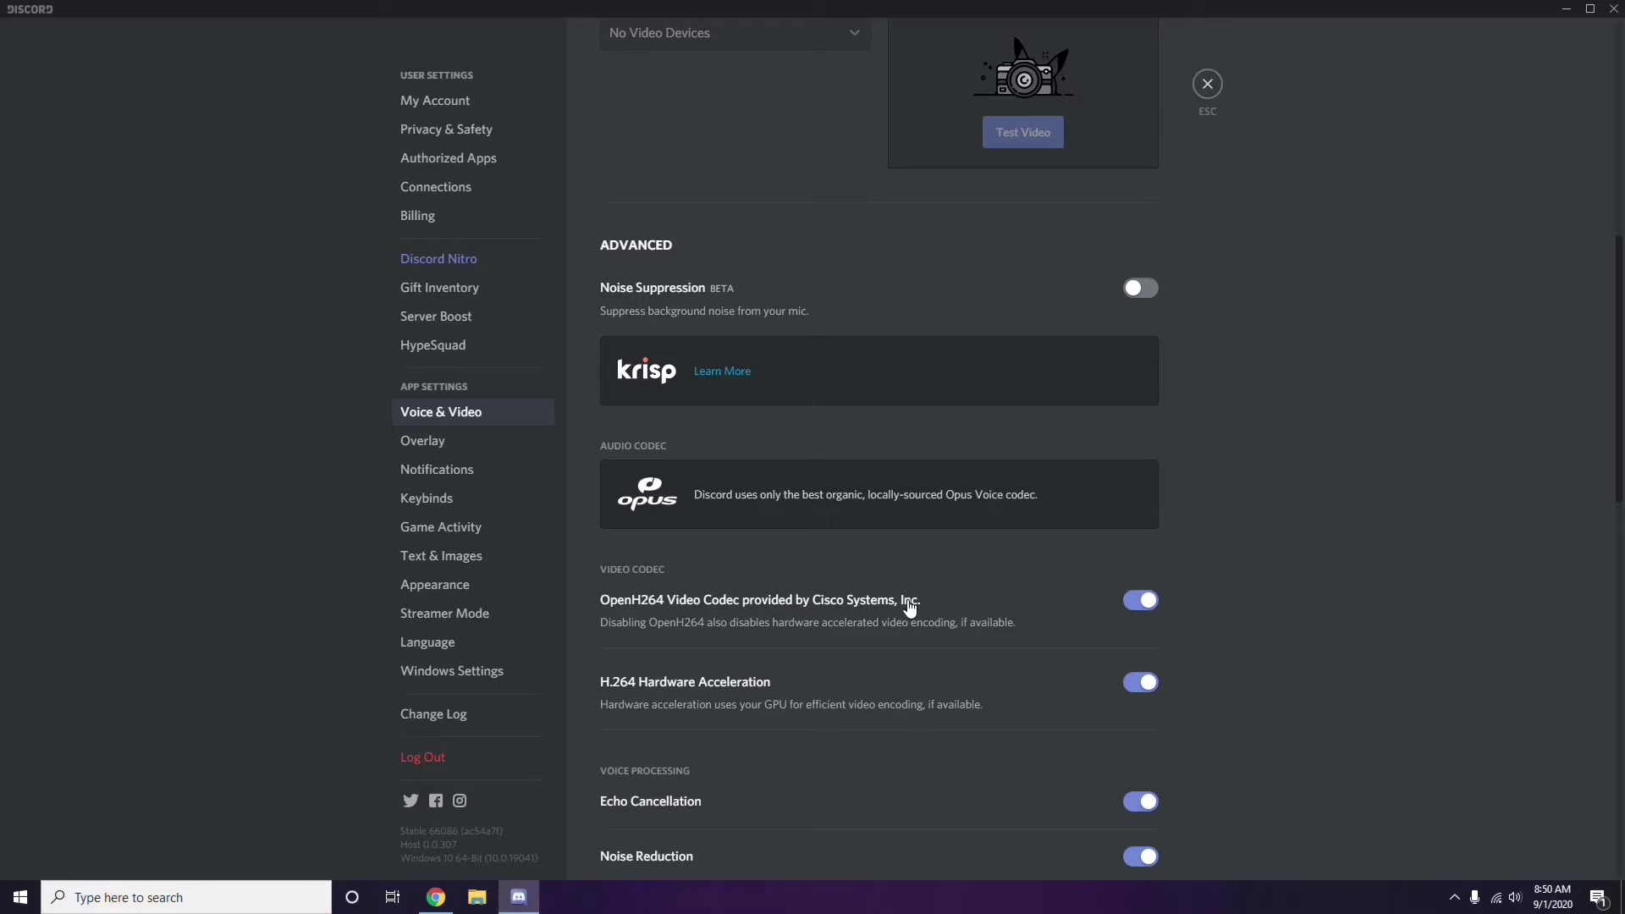
{"action": "left_click", "coordinate": [1140, 600]}
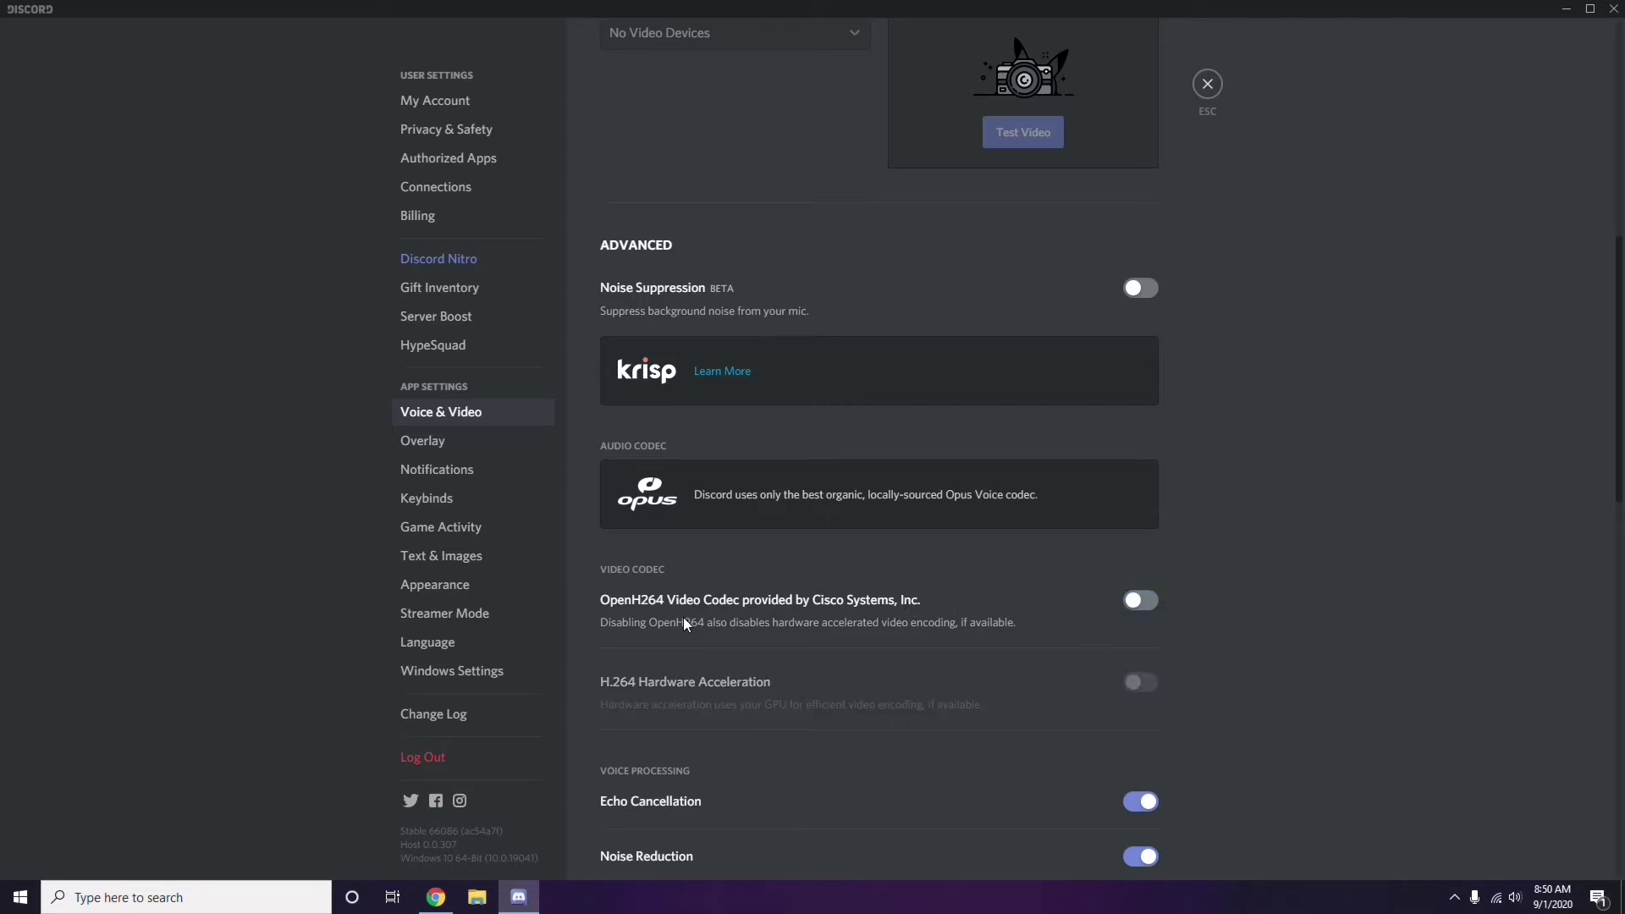
Look over the remaining Voice & Video options, then go to the Overlay page.
{"action": "scroll", "coordinate": [840, 606], "scroll_direction": "down", "scroll_amount": 2}
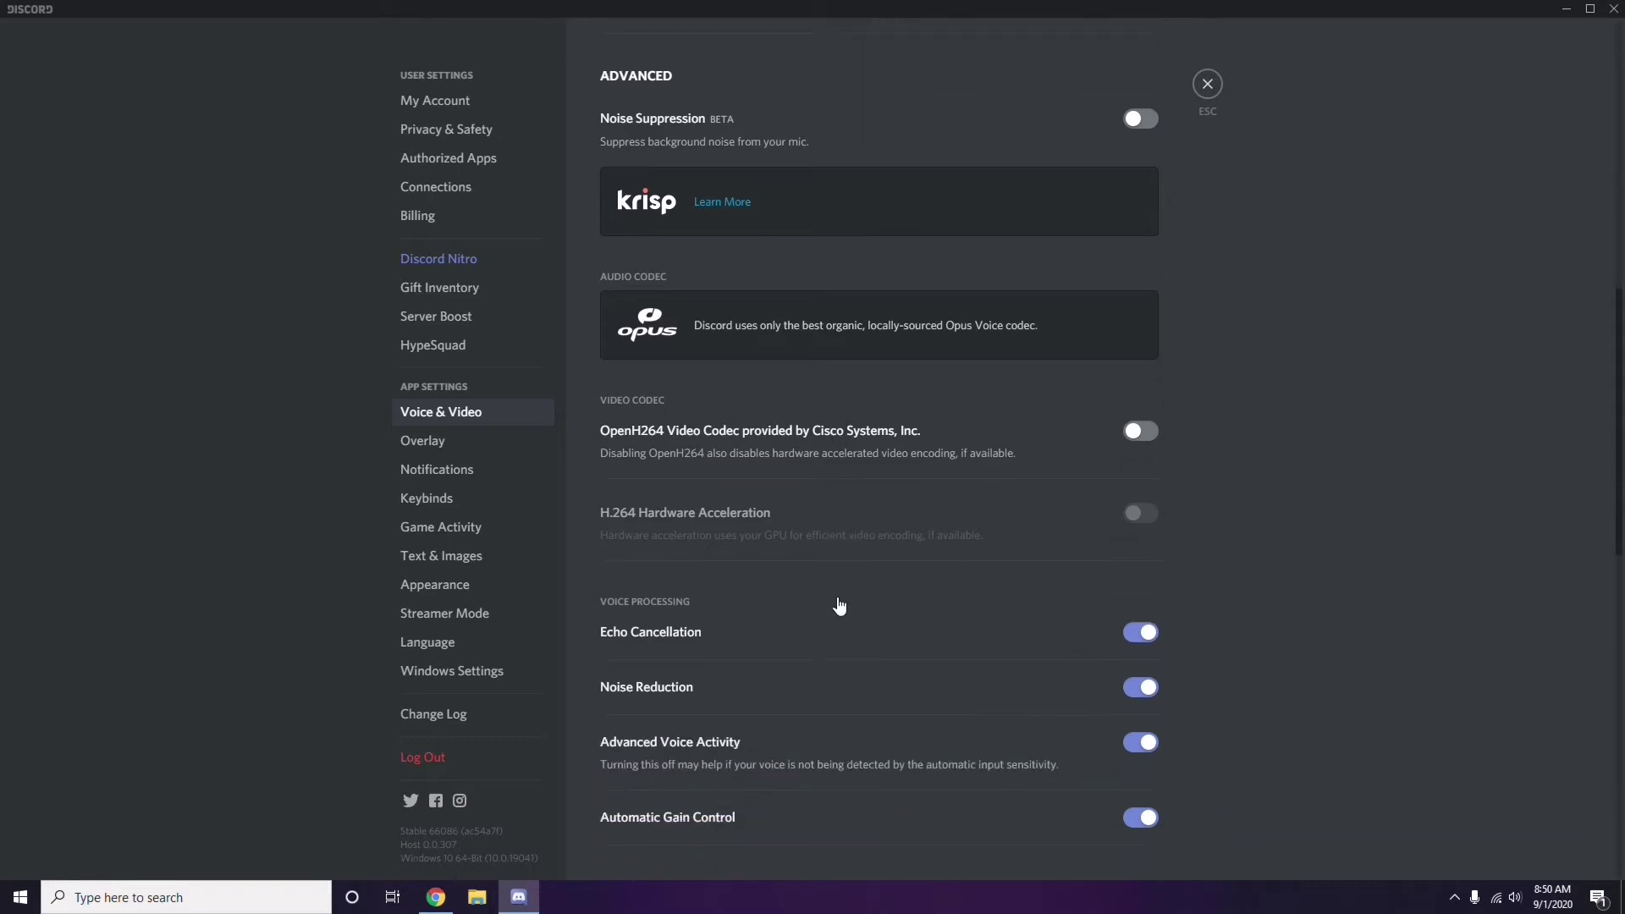
{"action": "scroll", "coordinate": [841, 606], "scroll_direction": "down", "scroll_amount": 4}
{"action": "scroll", "coordinate": [839, 606], "scroll_direction": "up", "scroll_amount": 1}
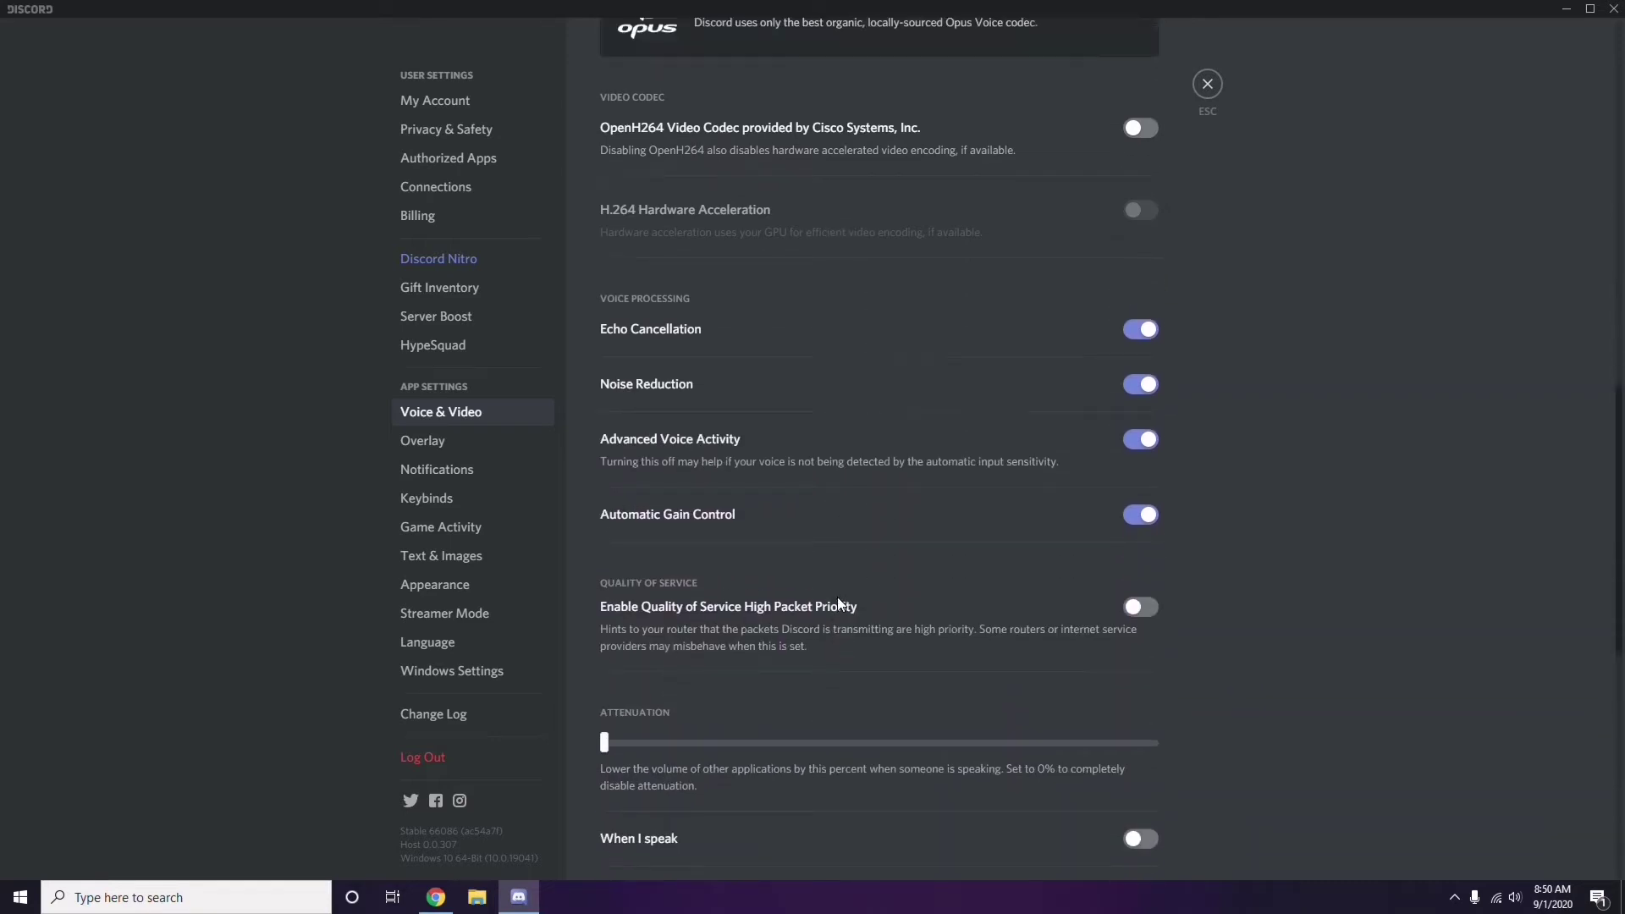
{"action": "left_click", "coordinate": [425, 443]}
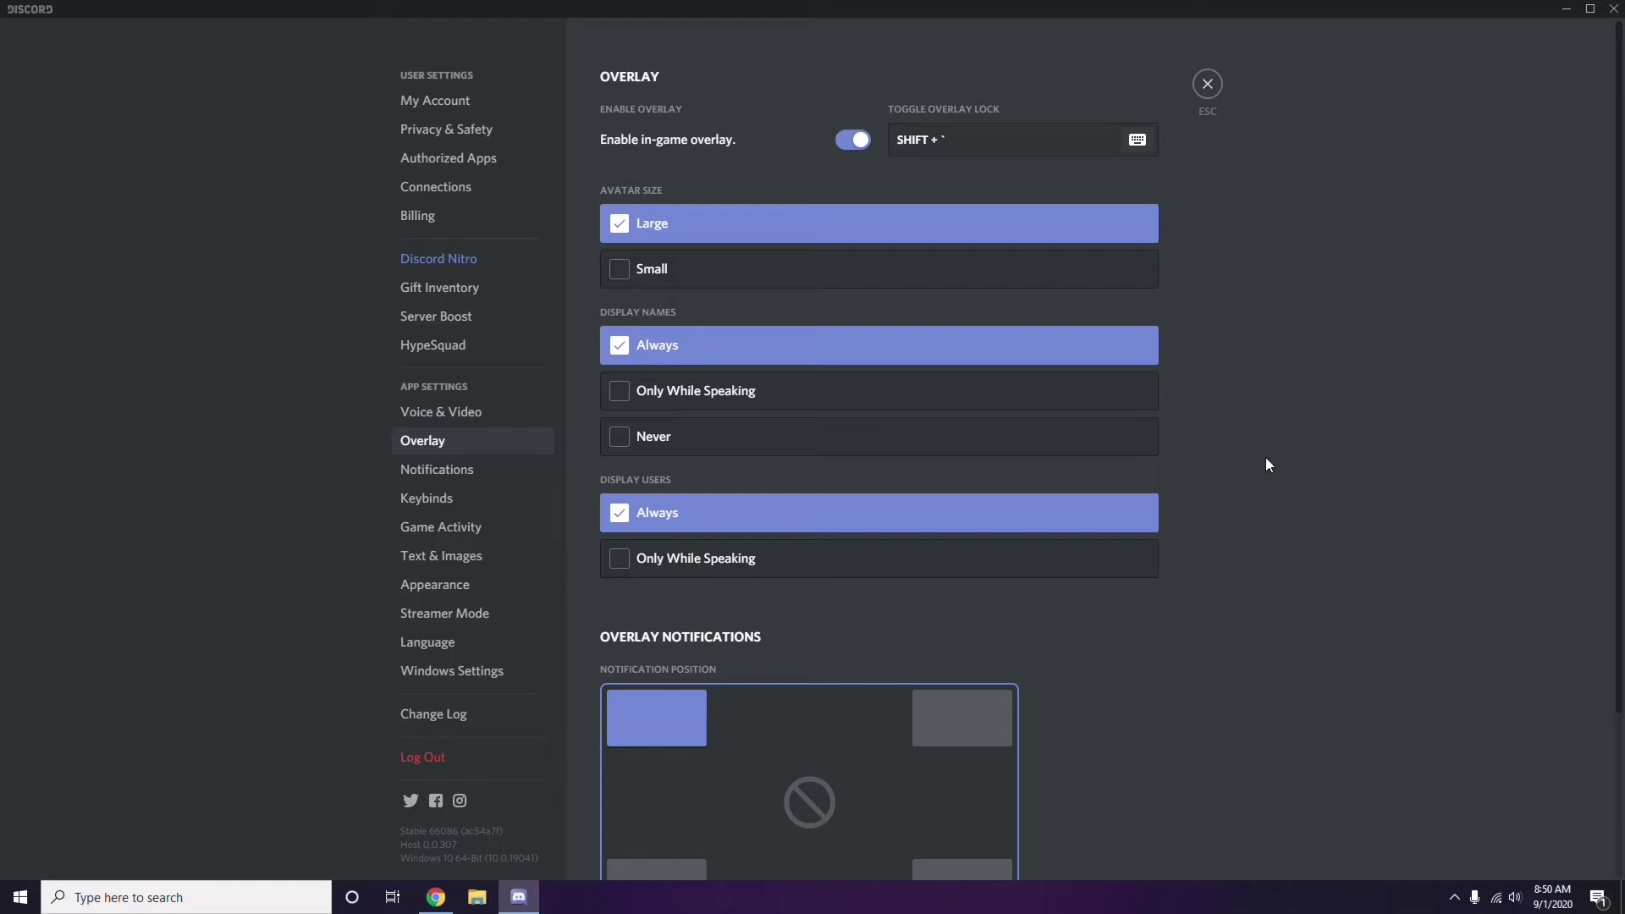
Switch off the Enable in-game overlay toggle on the Overlay page.
{"action": "scroll", "coordinate": [1261, 452], "scroll_direction": "down", "scroll_amount": 1}
{"action": "scroll", "coordinate": [1261, 452], "scroll_direction": "up", "scroll_amount": 1}
{"action": "left_click", "coordinate": [848, 144]}
Under Appearance > Advanced, toggle Hardware Acceleration off to bring up its confirmation.
{"action": "left_click", "coordinate": [448, 591]}
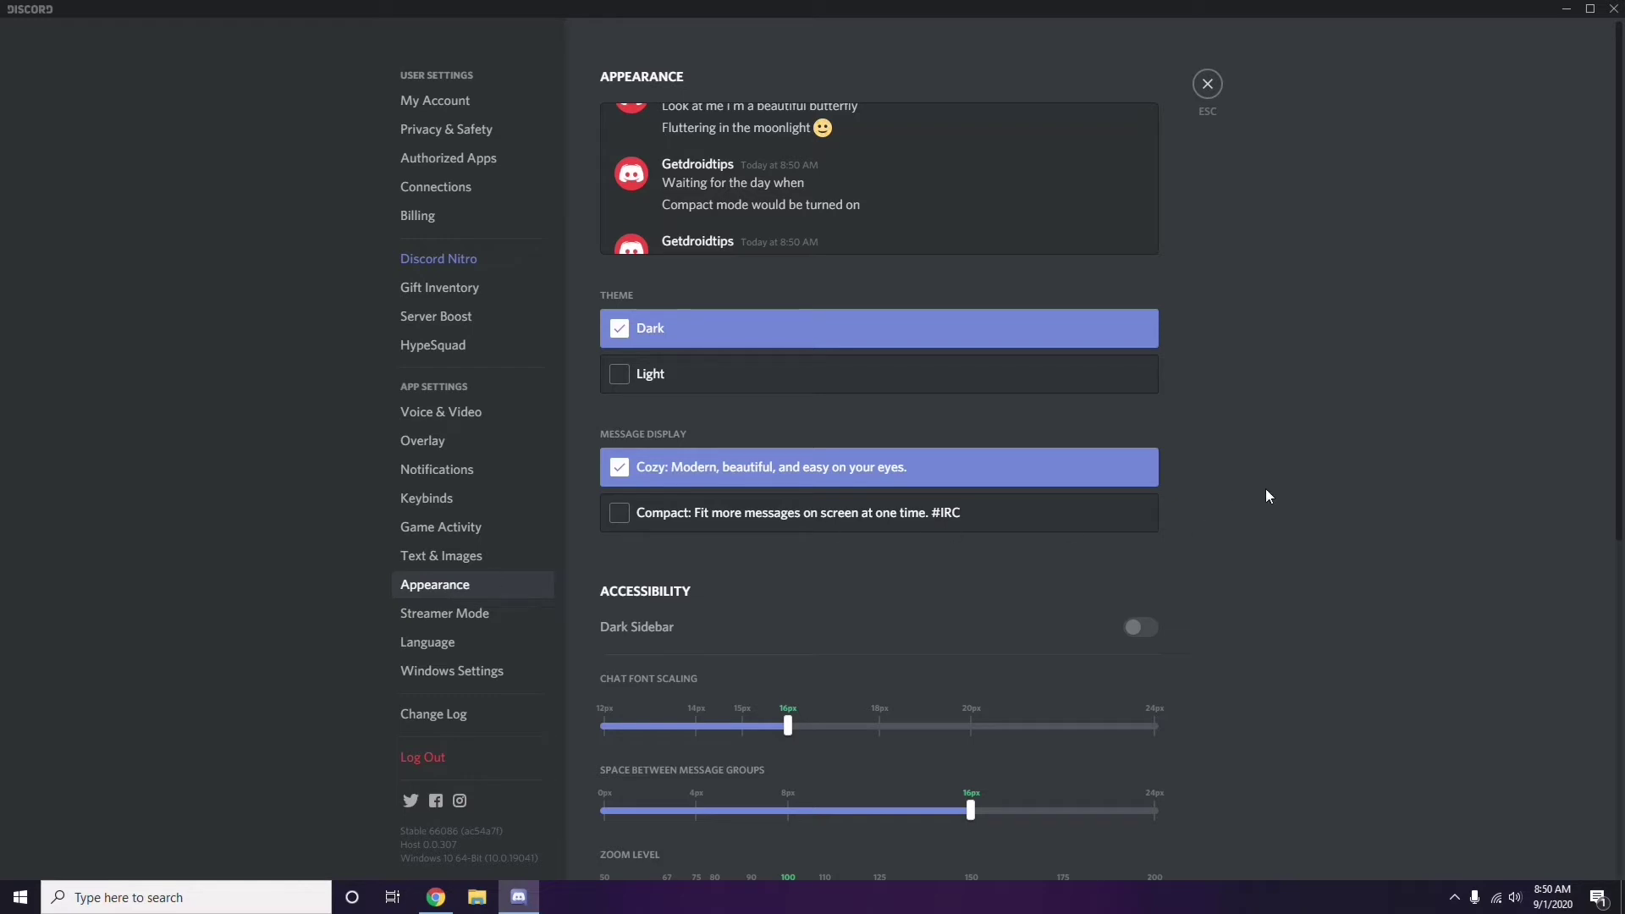
{"action": "scroll", "coordinate": [1267, 496], "scroll_direction": "down", "scroll_amount": 7}
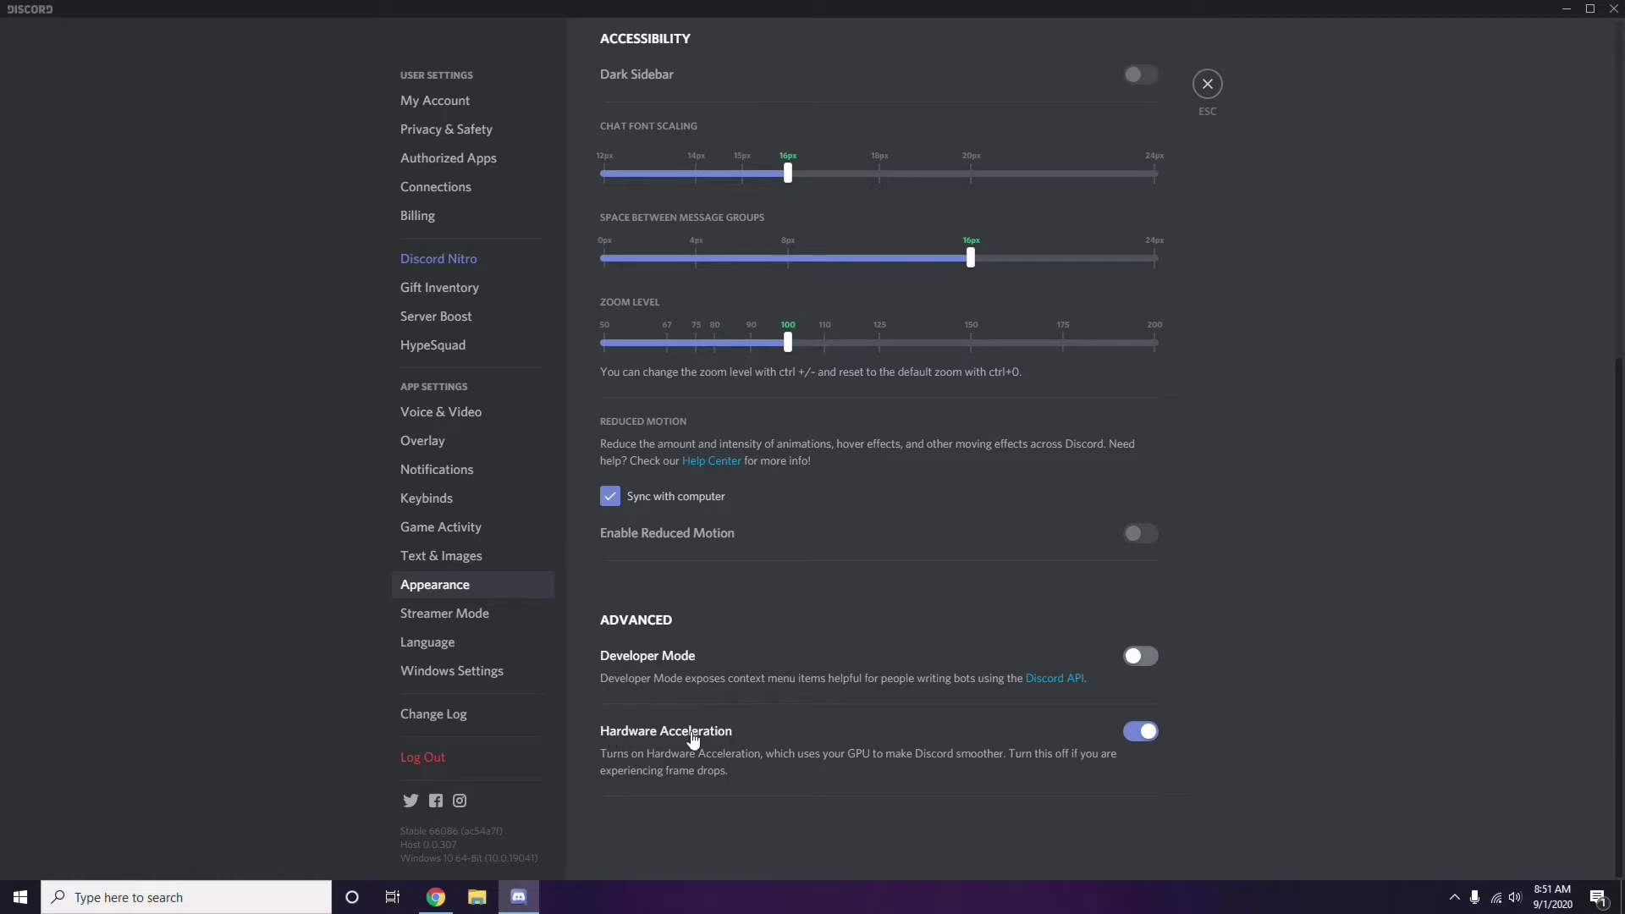
{"action": "left_click", "coordinate": [1139, 733]}
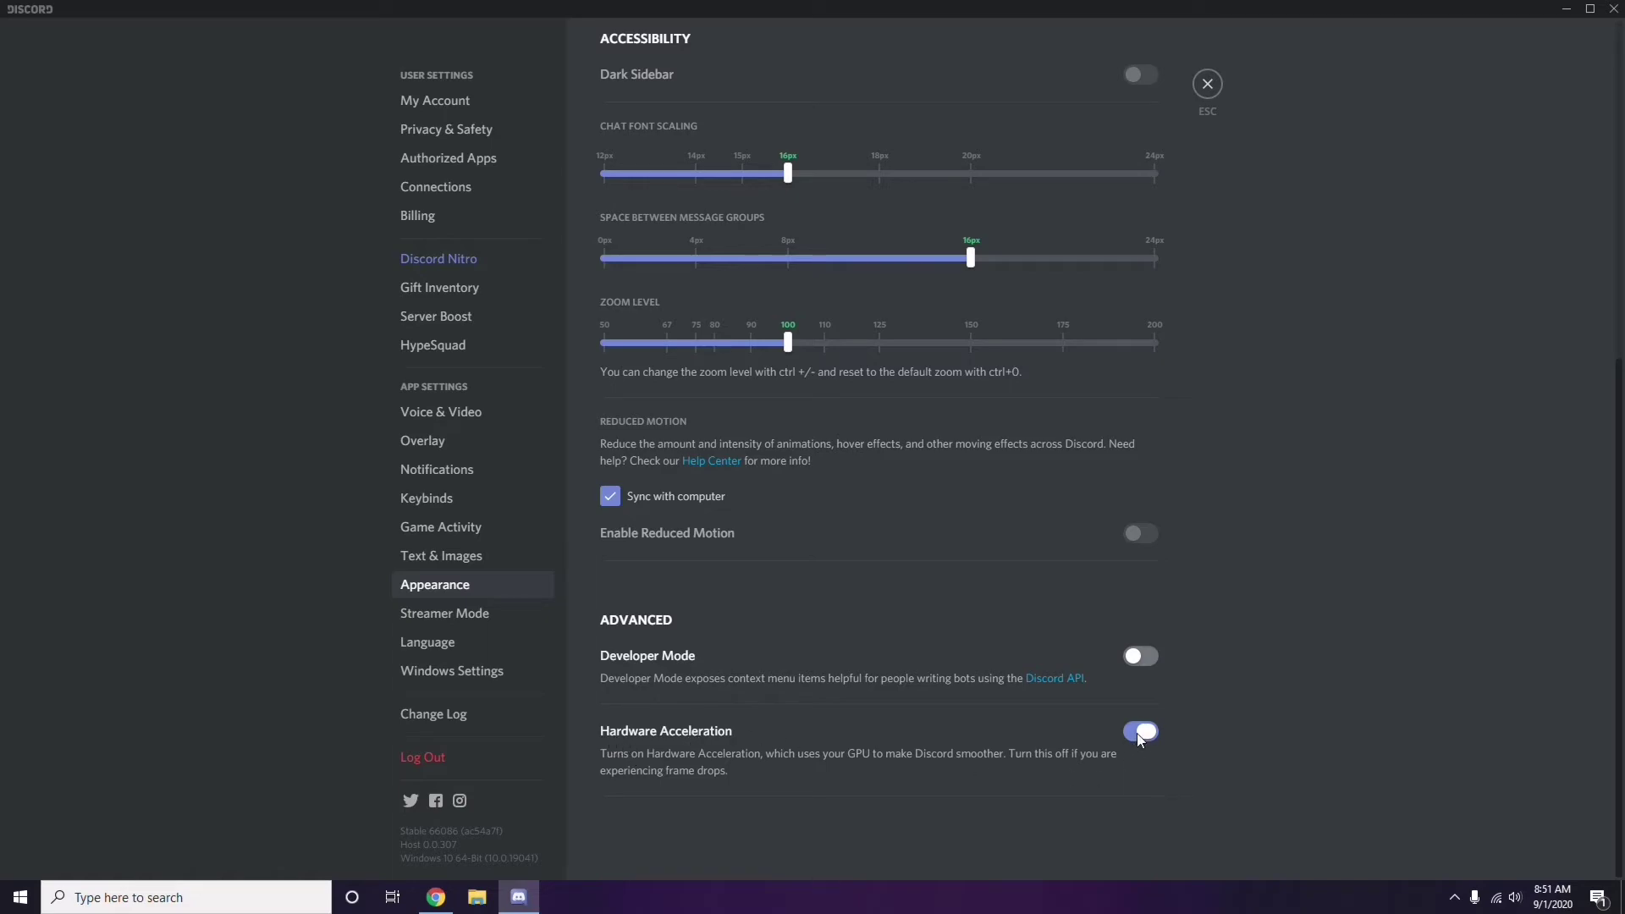